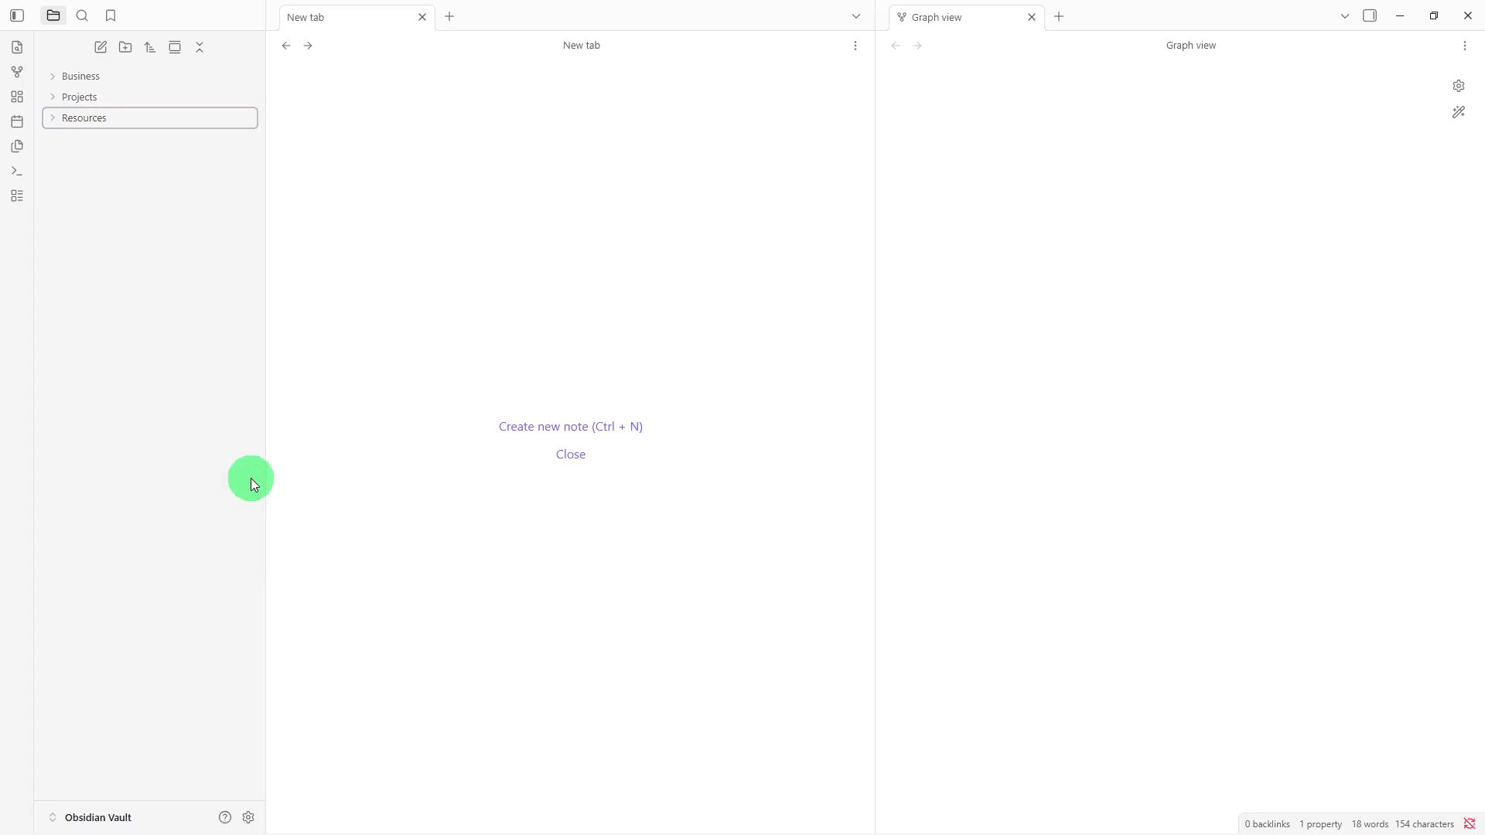
# - Create a new note at the vault root titled "Business Dashboard"
pyautogui.rightClick(152, 389)
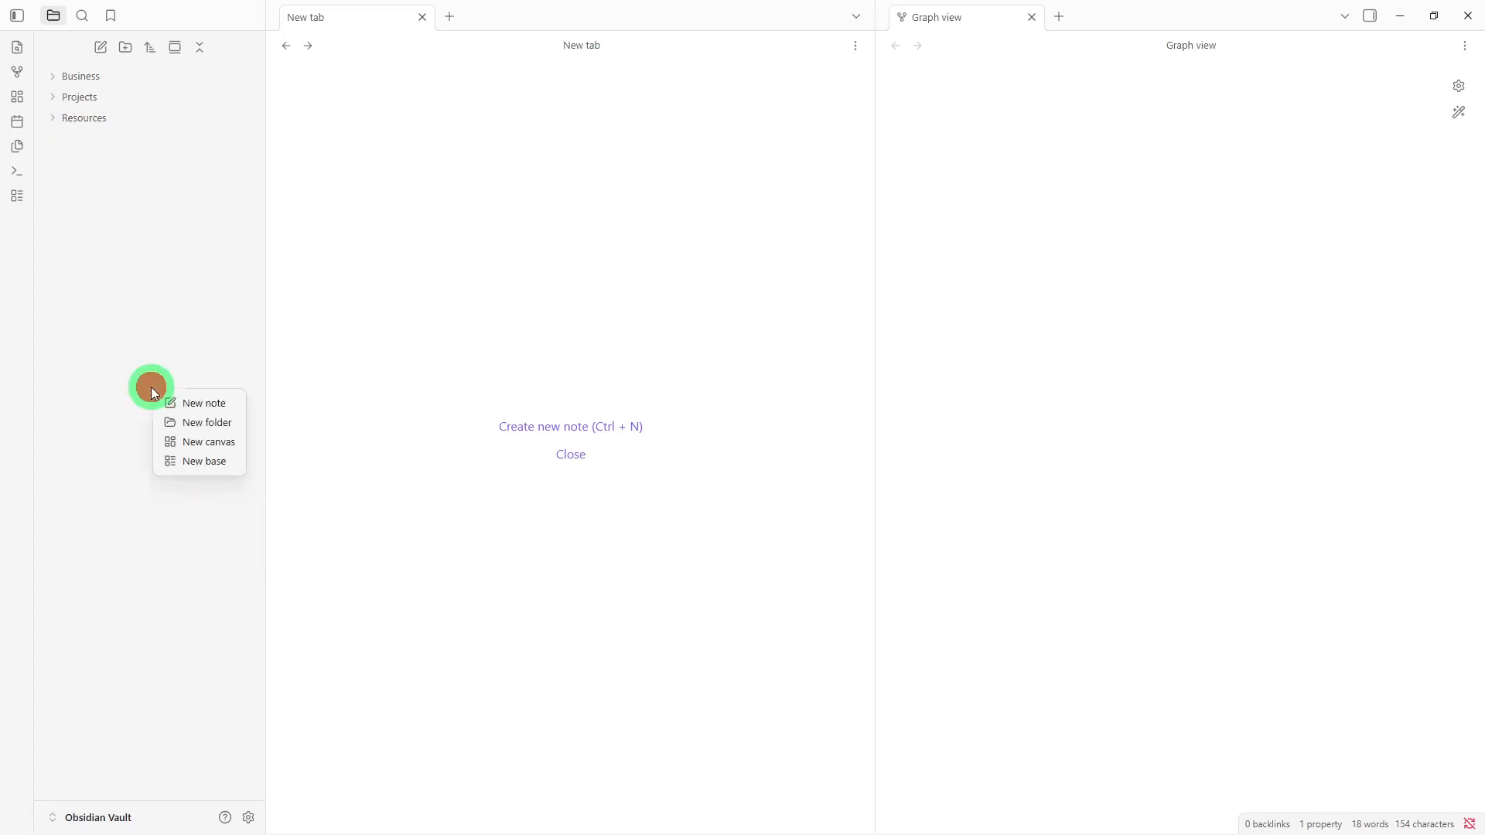
pyautogui.click(192, 411)
pyautogui.press('BackSpace')
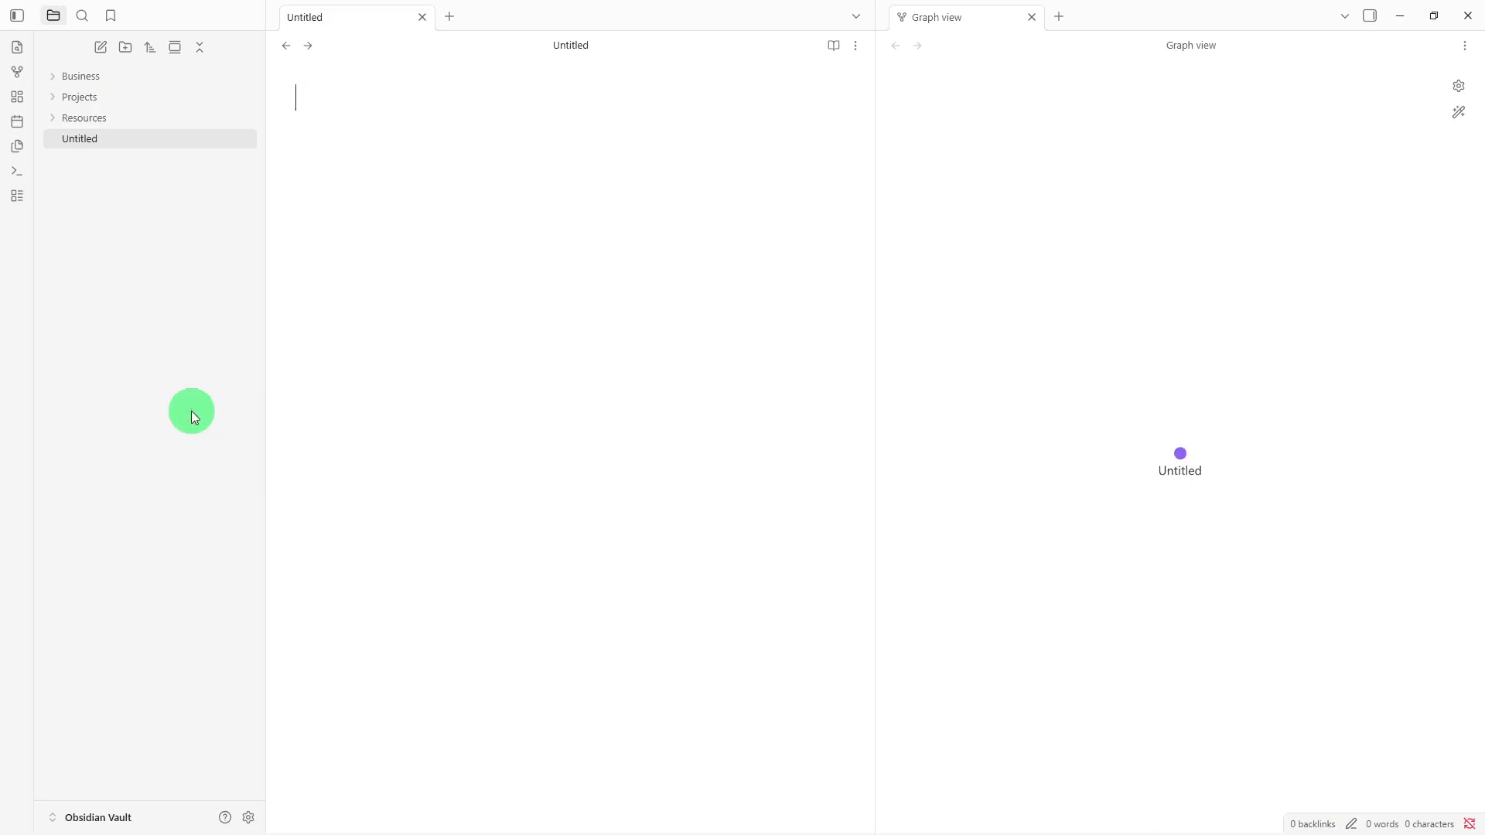
pyautogui.write('Busome')
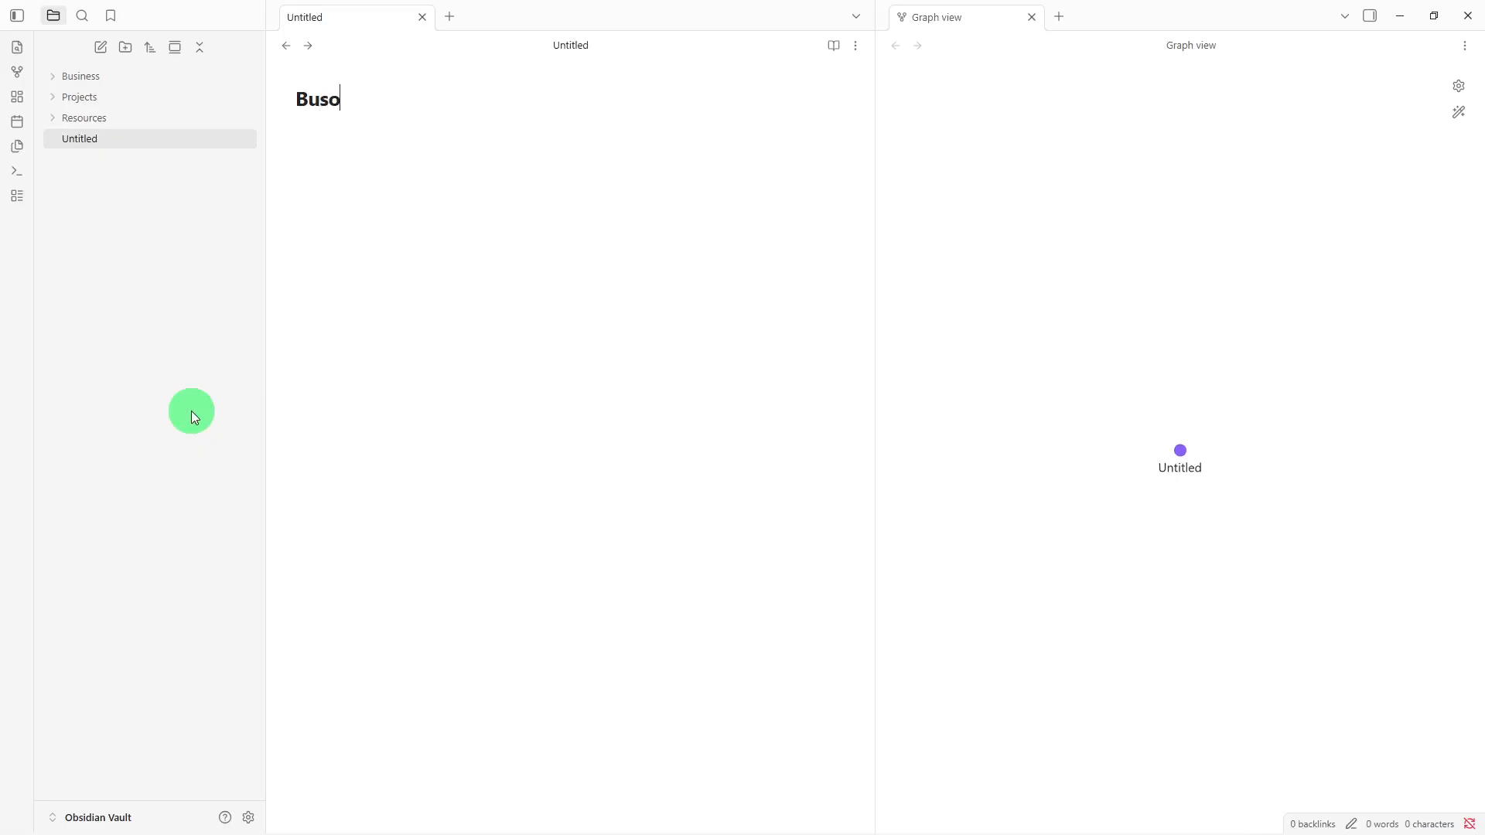
pyautogui.press('BackSpace')
pyautogui.press('BackSpace')
pyautogui.press('BackSpace')
pyautogui.write('iness Dashboar')
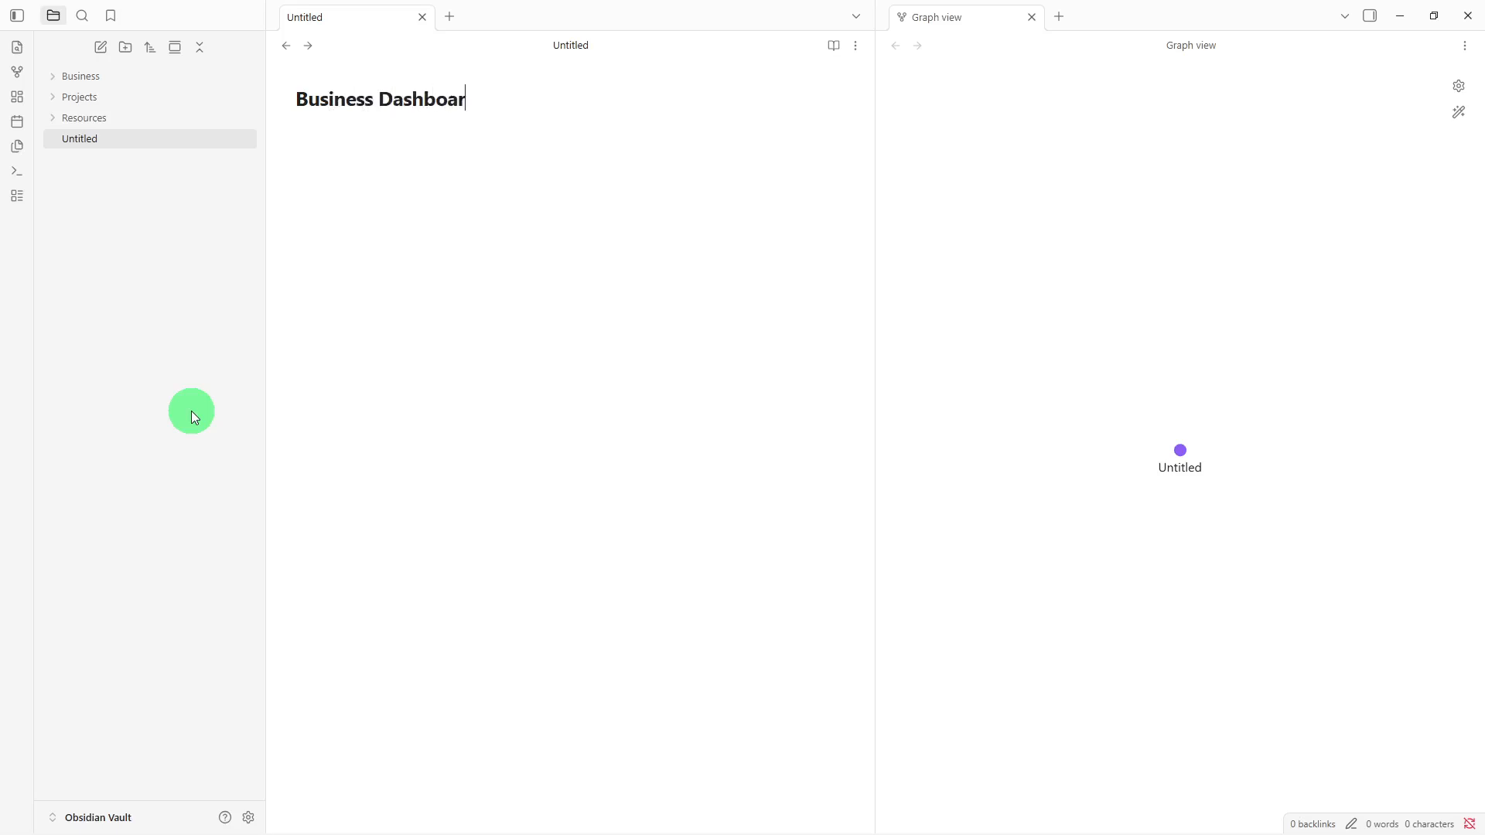
pyautogui.write('d')
pyautogui.press('Return')
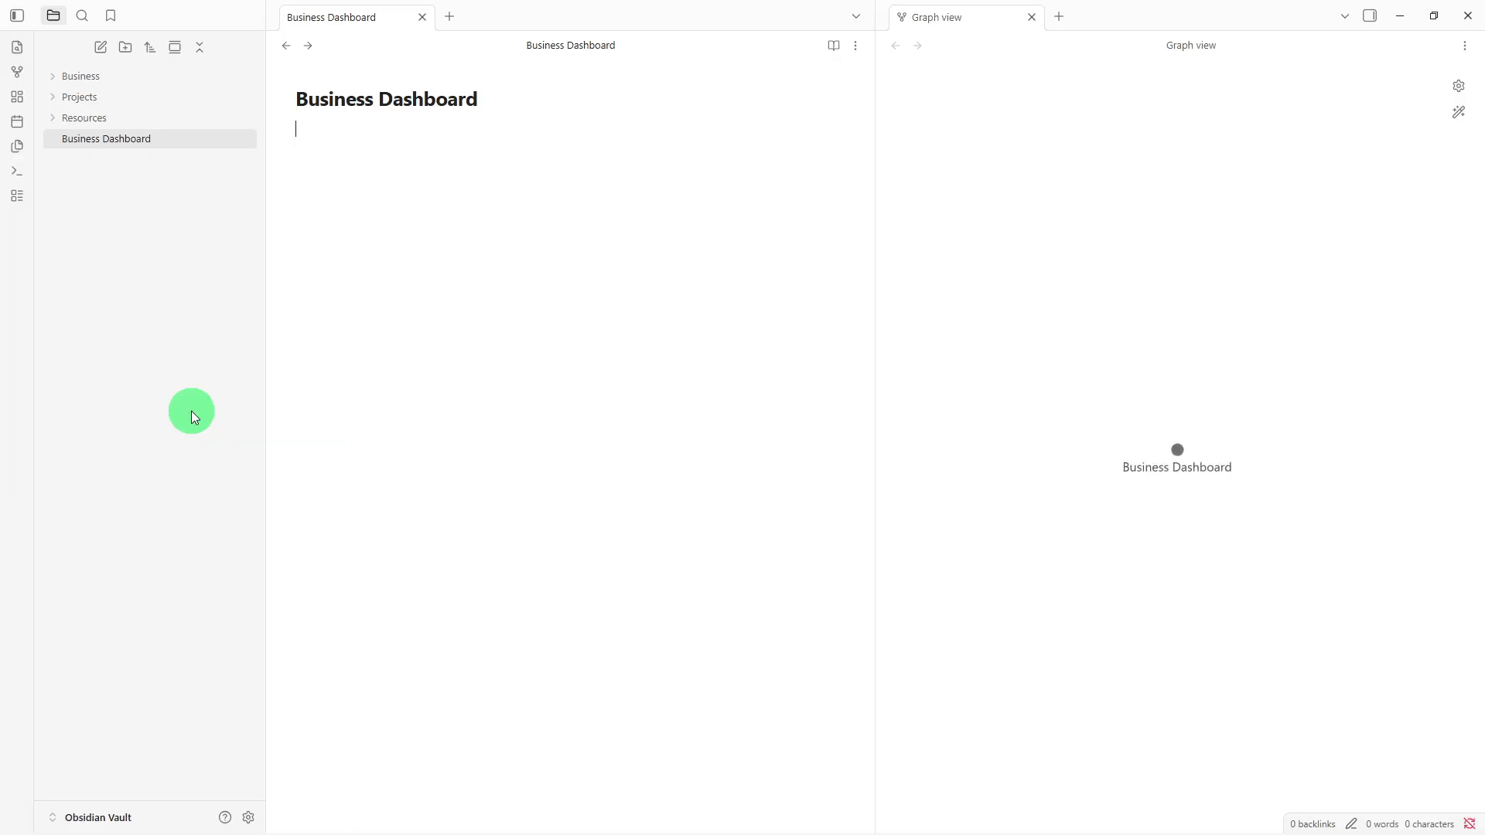
# - Add sections Business Overview (Business Name, Industry, Primary Goal), Current Priorities, Active Projects, Upcoming Tasks, Business Notes and Related Resources, with dash placeholders after the first
pyautogui.write('## Business Overview Business Name:  Industry:  Primary Goal:   ## Current Priorities -   ## Active Projects -   ## Upcoming Tasks -   ## Business Notes -   ## Related Resources -')
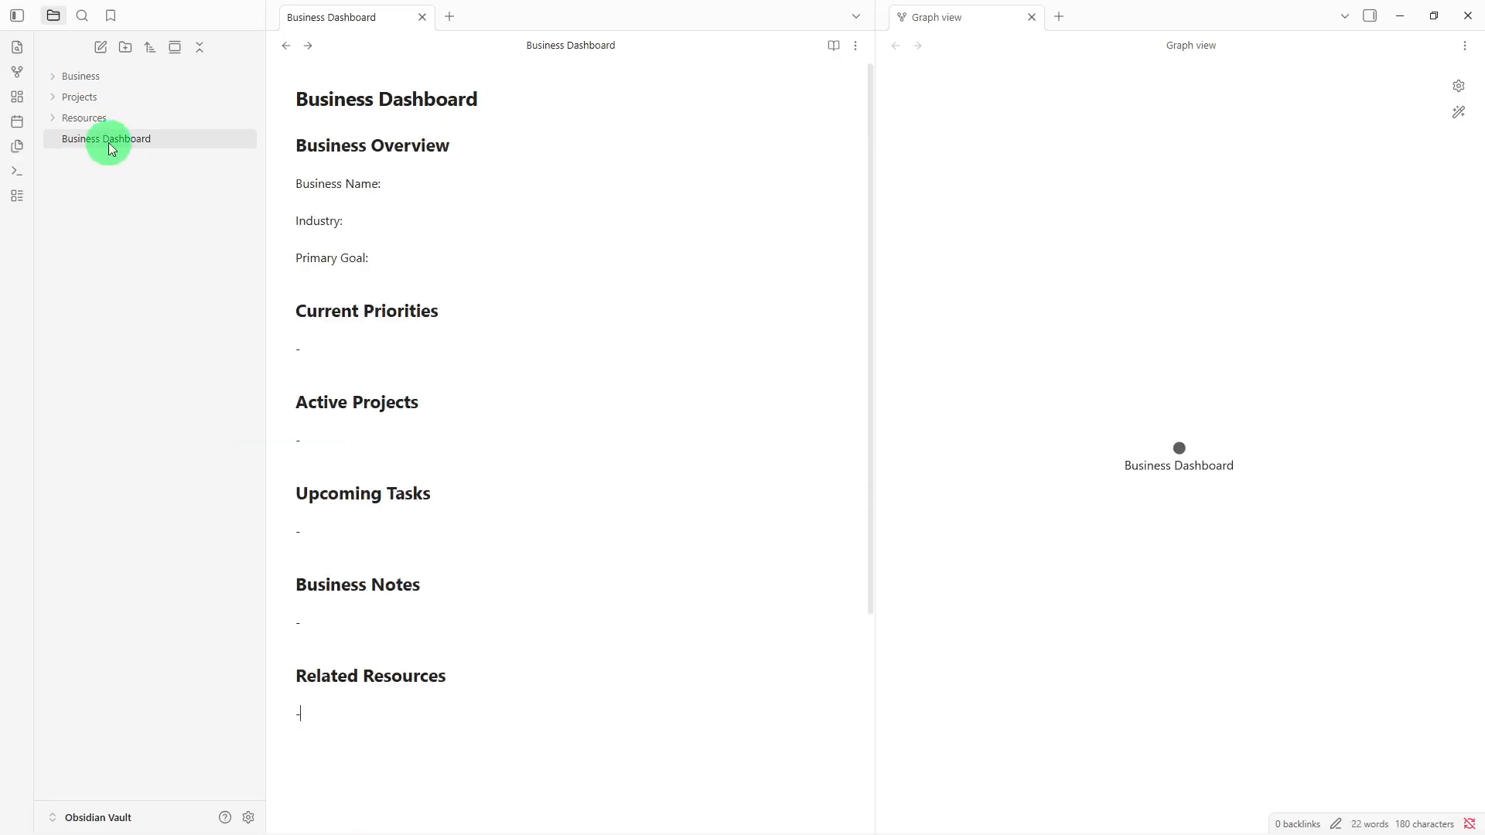
# - Move the Business Dashboard note into the Business folder and expand all three folders in the file list
pyautogui.moveTo(110, 146); pyautogui.dragTo(138, 80)
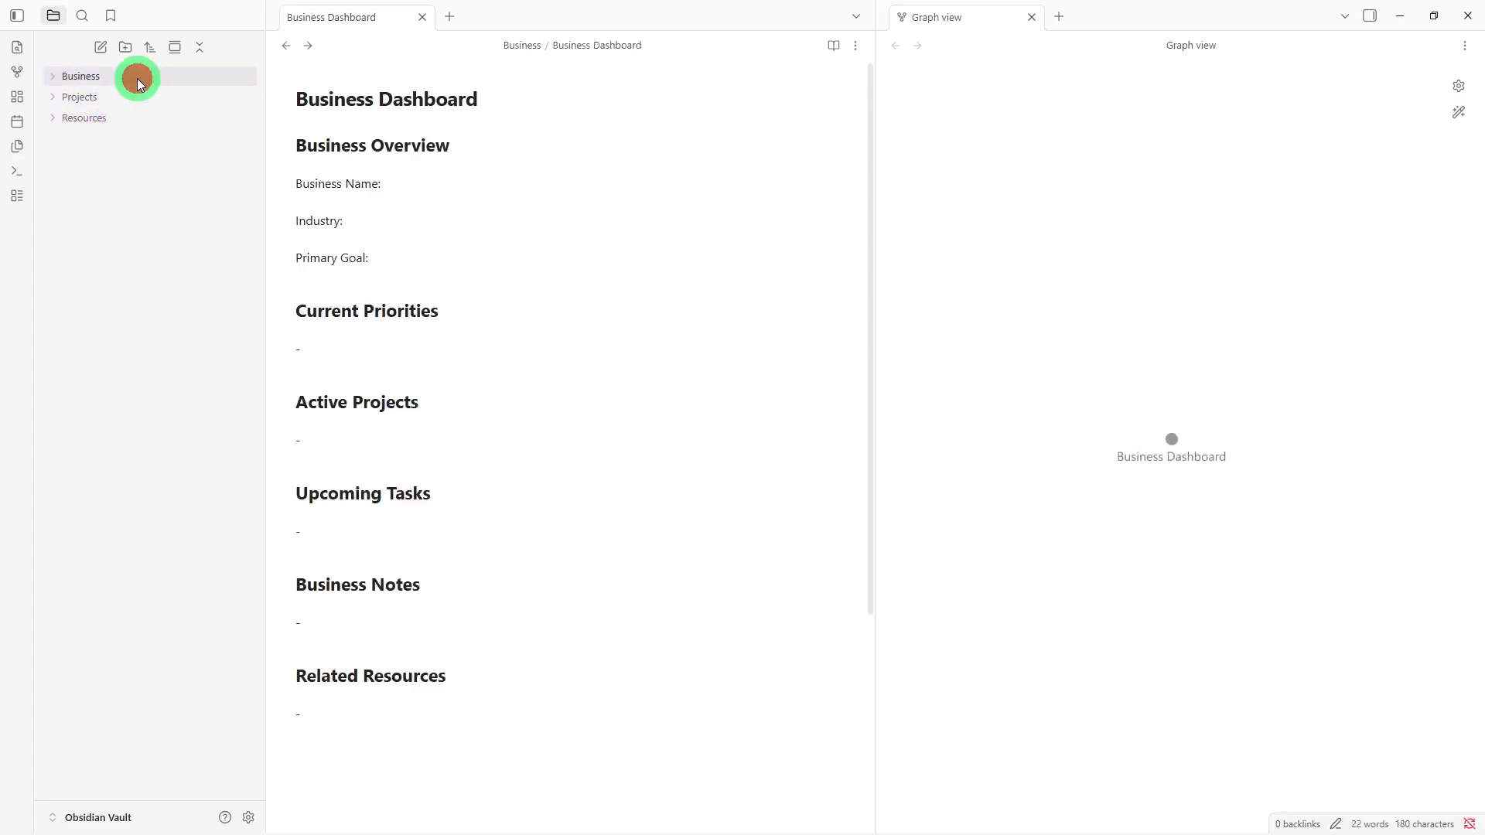
pyautogui.click(137, 77)
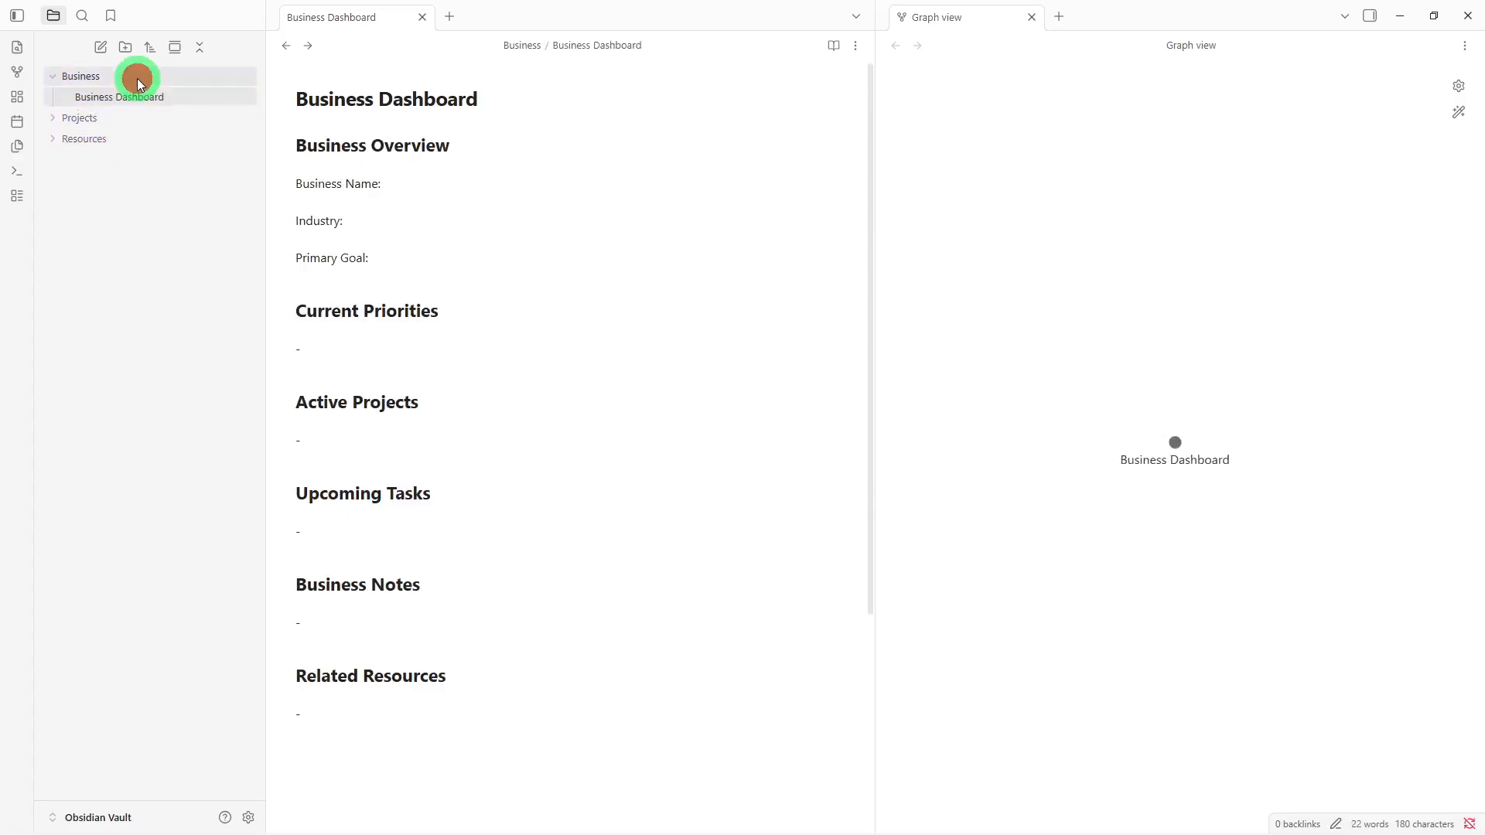
pyautogui.click(129, 133)
pyautogui.click(142, 119)
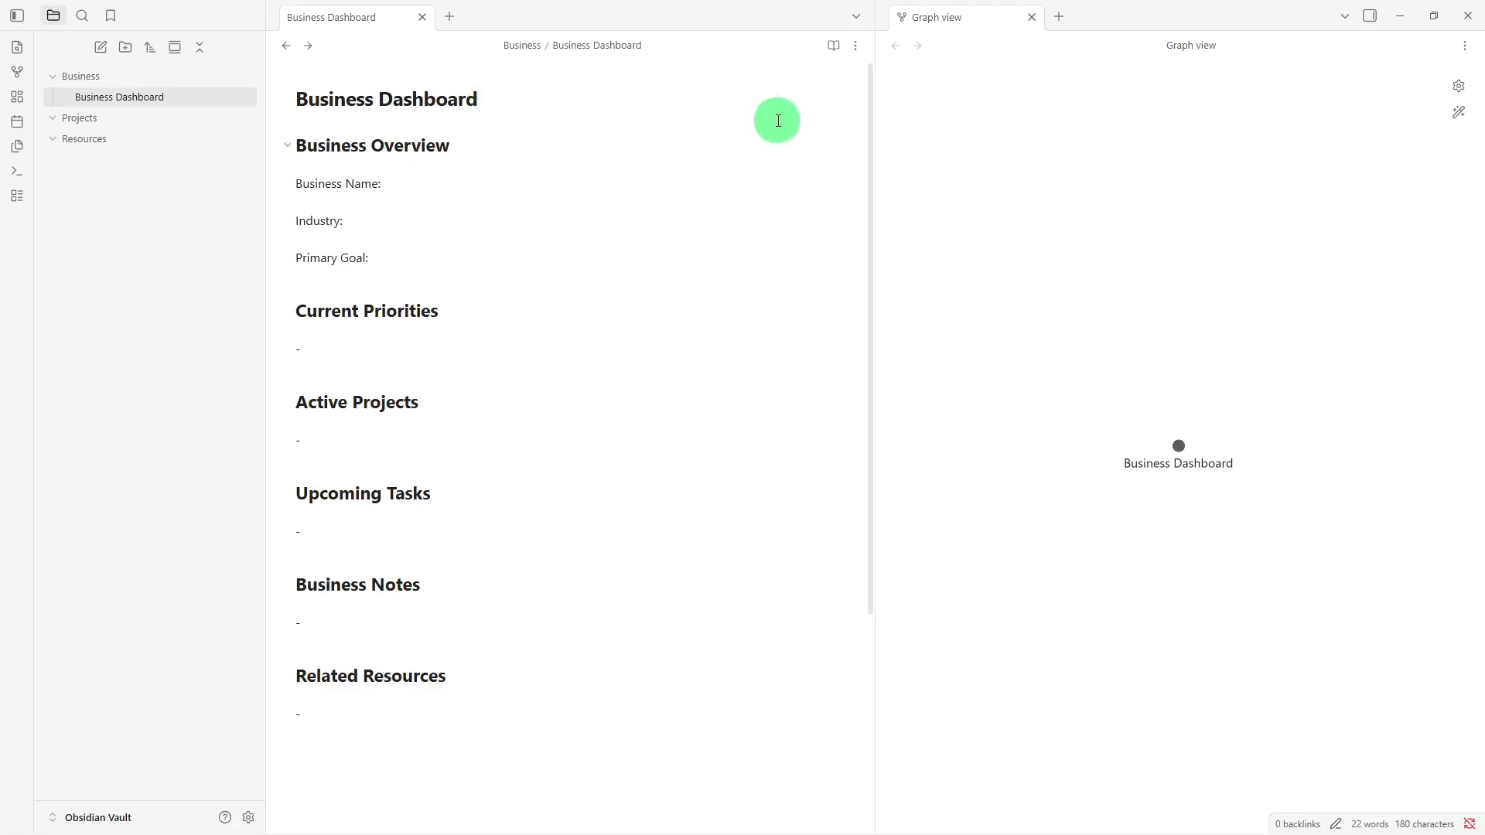
# - Add an aliases property with the value "active" to the Business Dashboard note
pyautogui.click(854, 47)
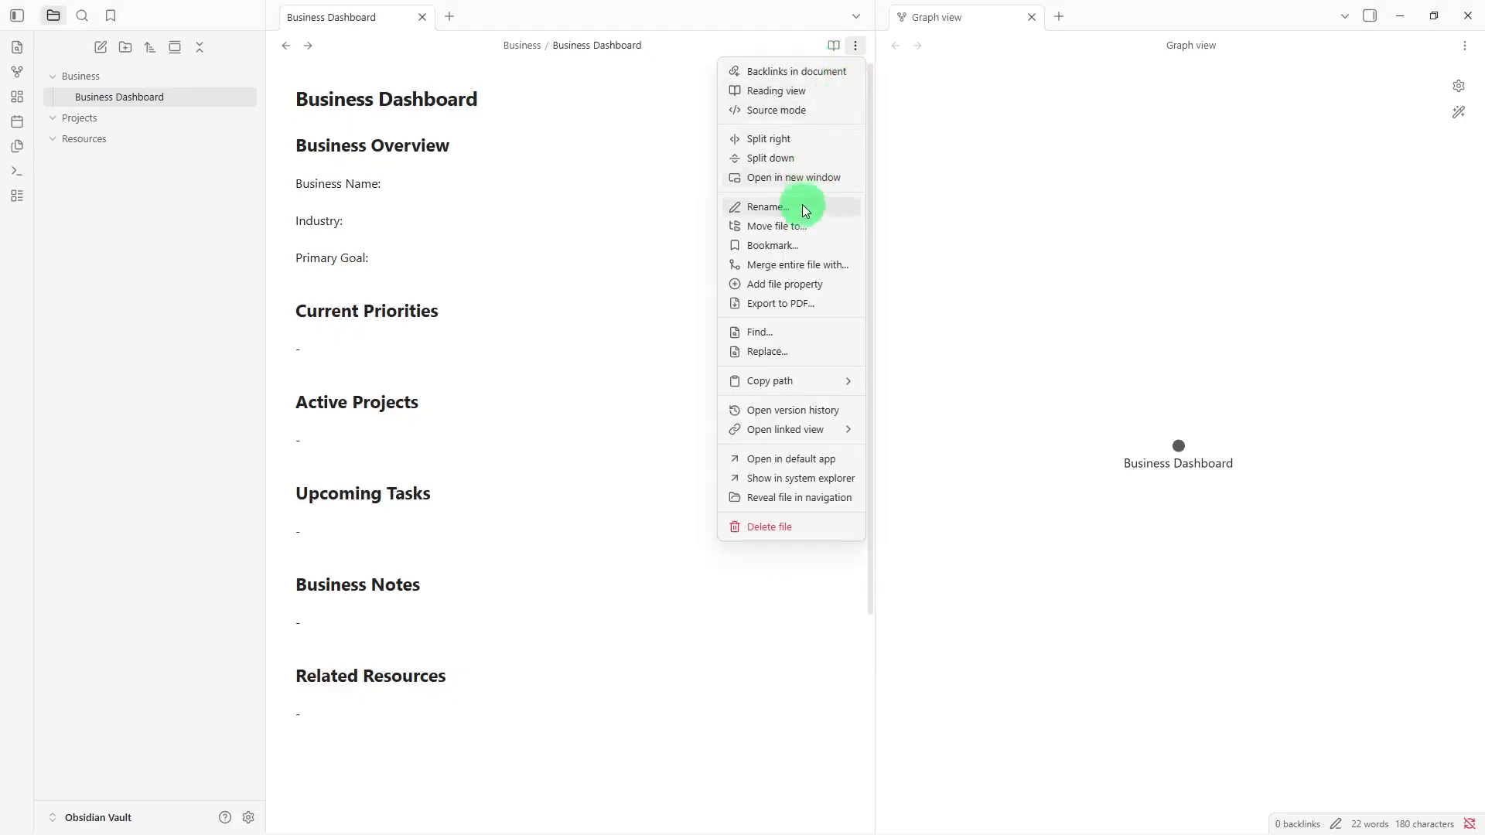
pyautogui.click(804, 285)
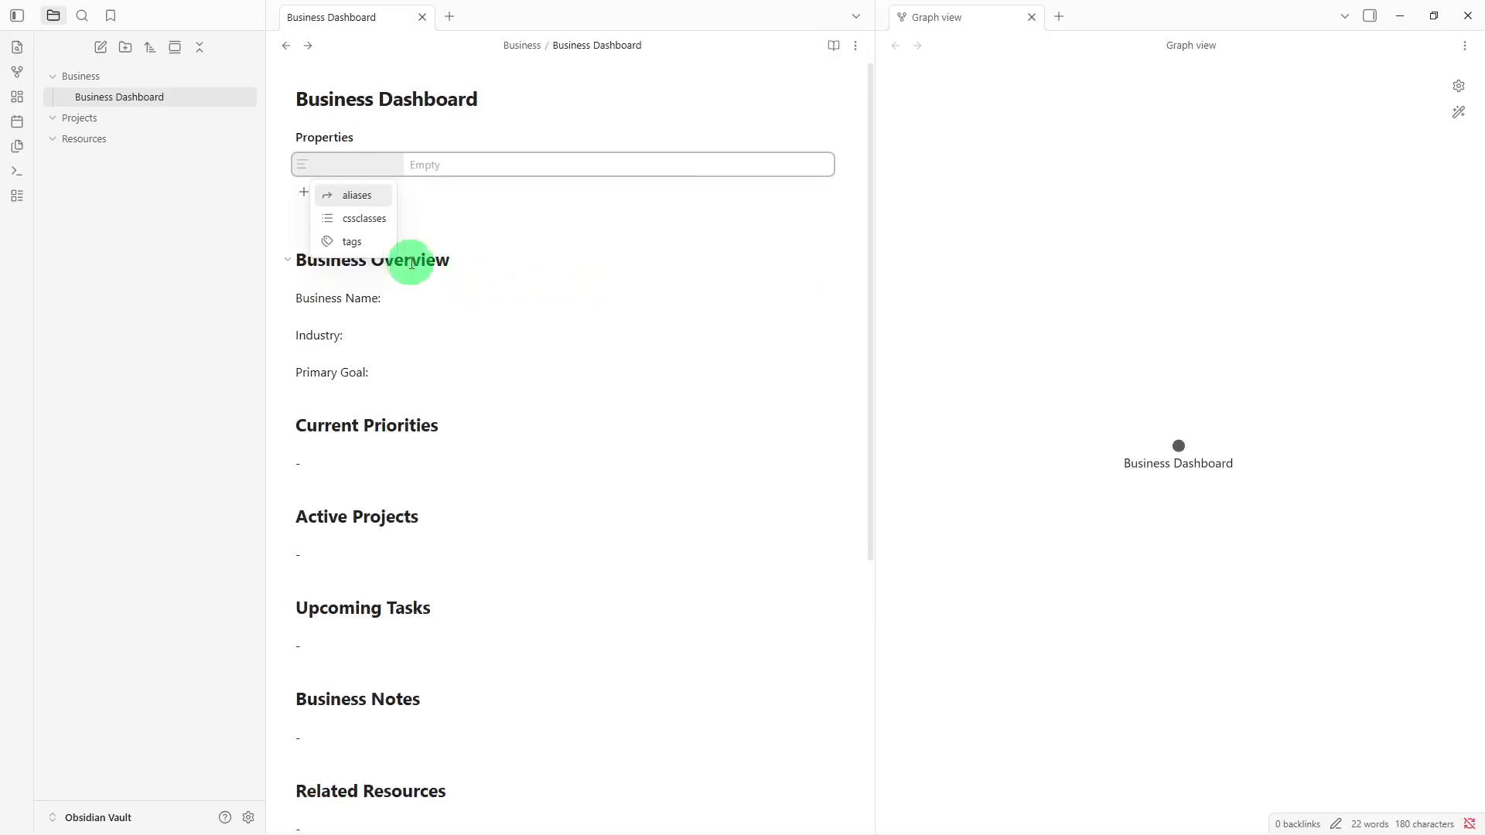
pyautogui.click(377, 202)
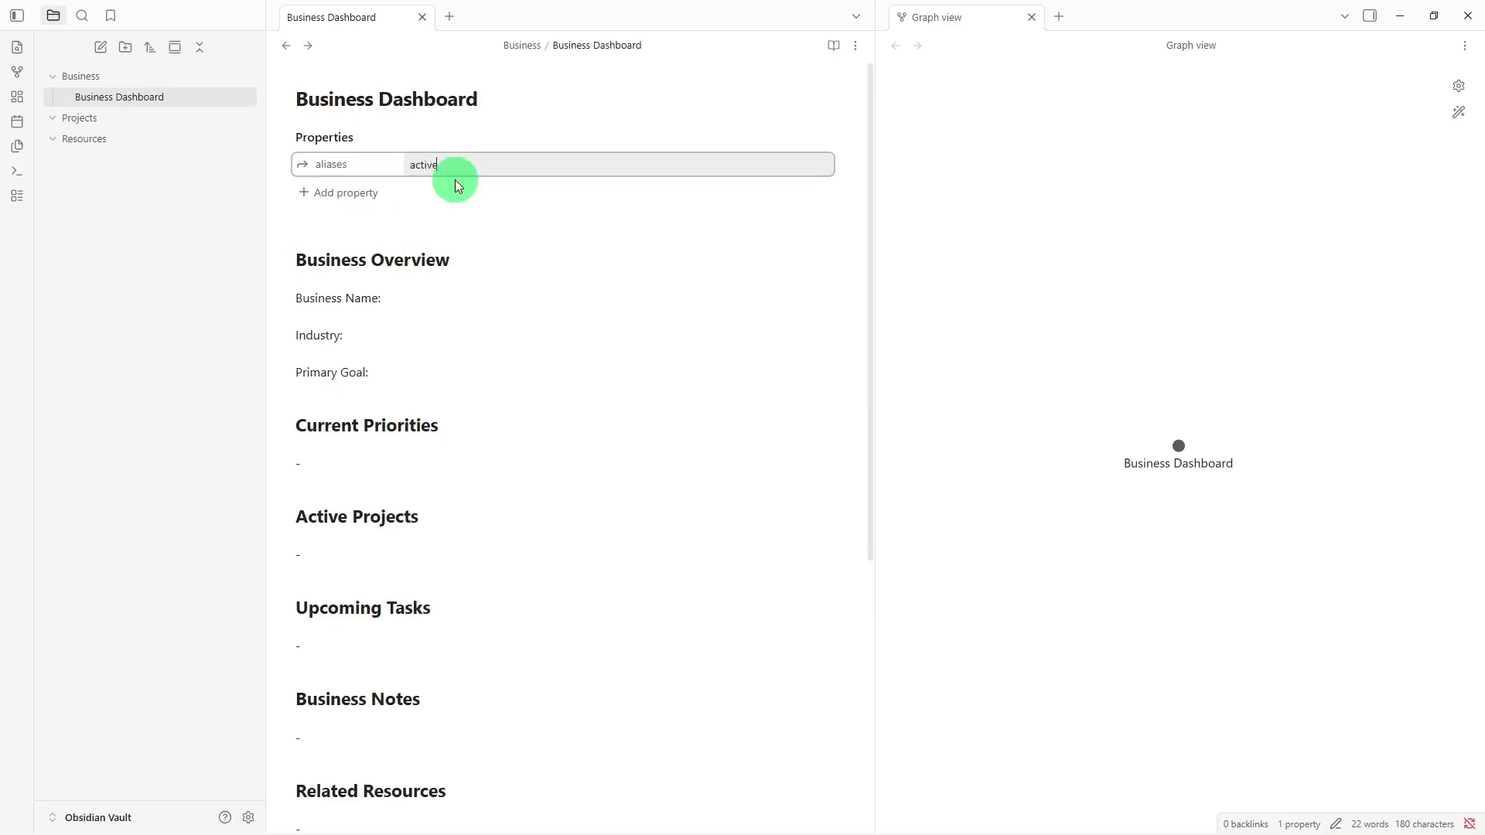
pyautogui.click(419, 221)
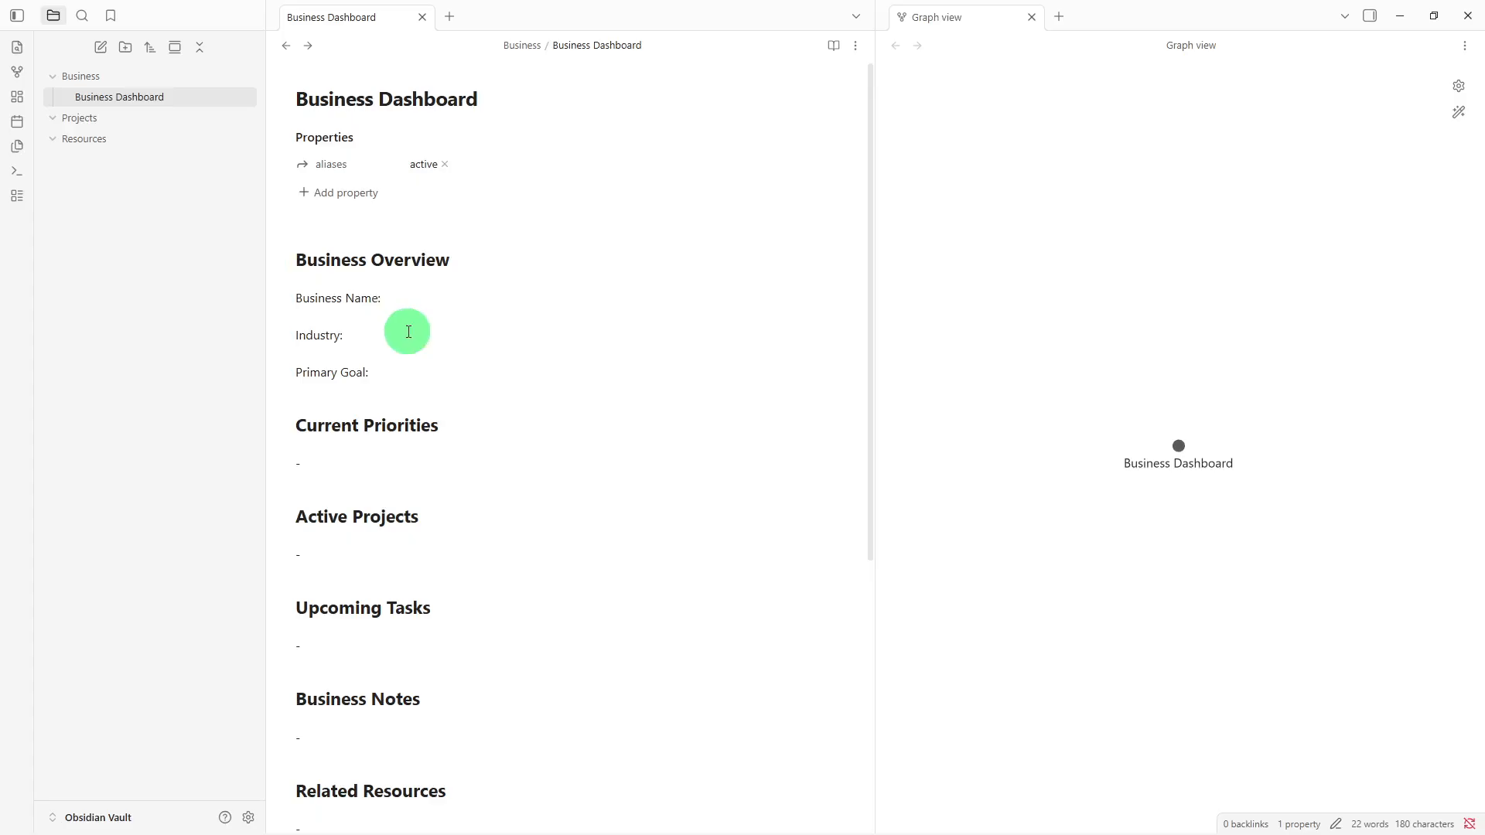
# - Turn the Active Projects heading into the internal link [[Active Projects]] and add a blank line below it
pyautogui.scroll(-1, 409, 333)
pyautogui.scroll(-1, 408, 331)
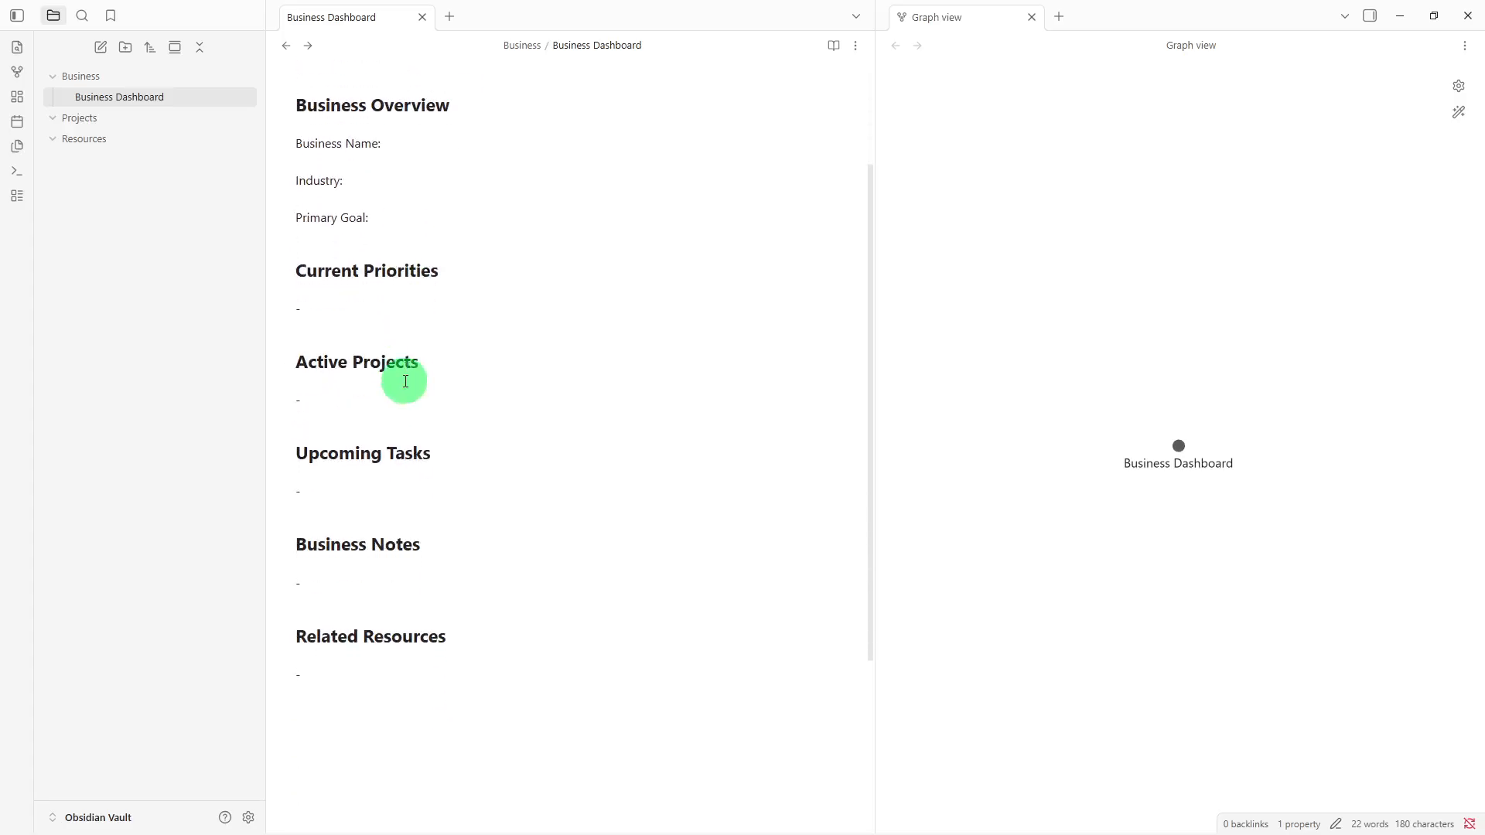
pyautogui.click(300, 364)
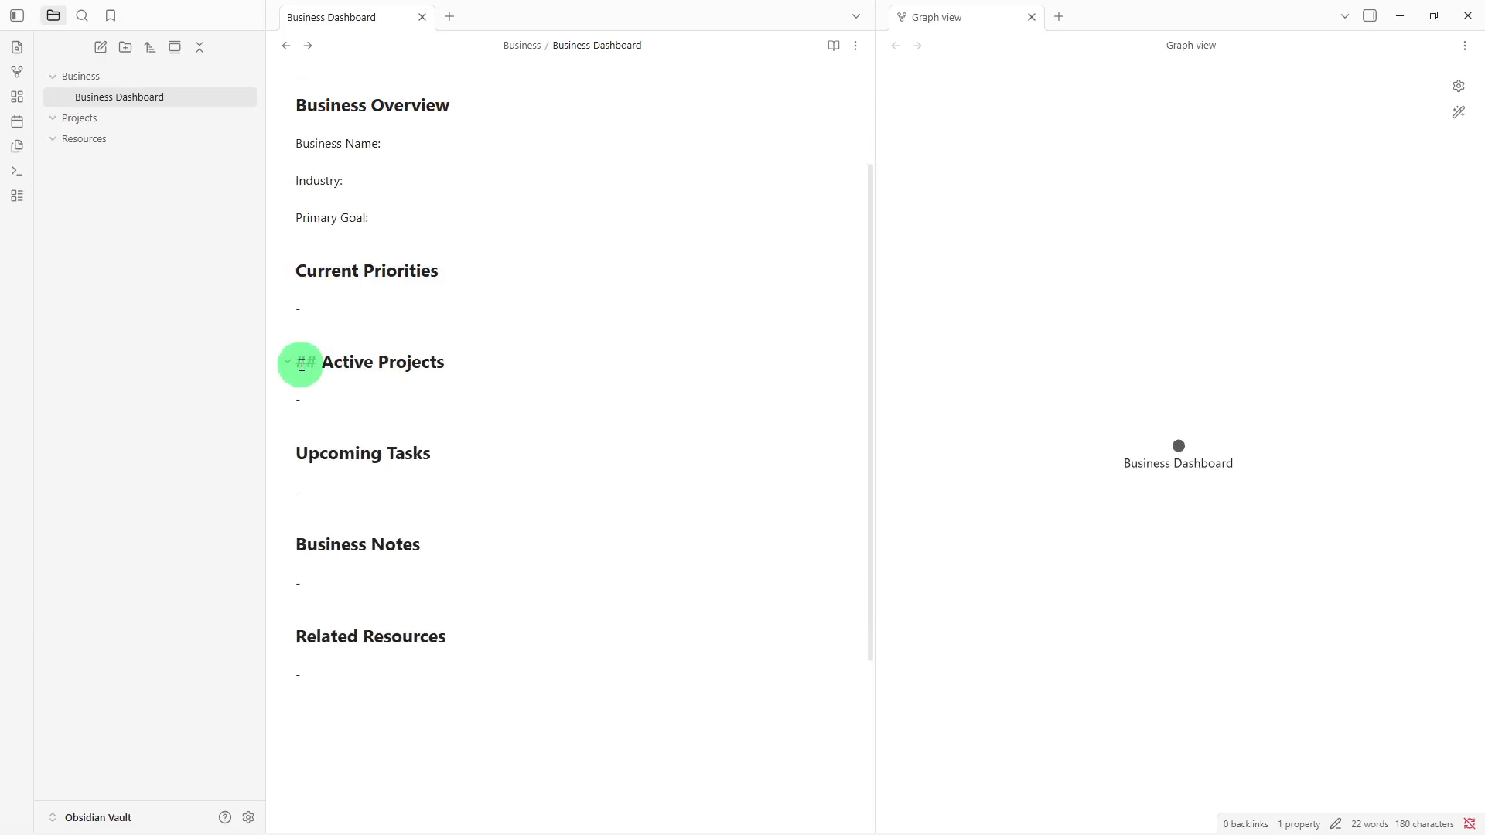
pyautogui.write('[[')
pyautogui.press('Right')
pyautogui.press('Right')
pyautogui.press('Right')
pyautogui.press('Right')
pyautogui.press('Right')
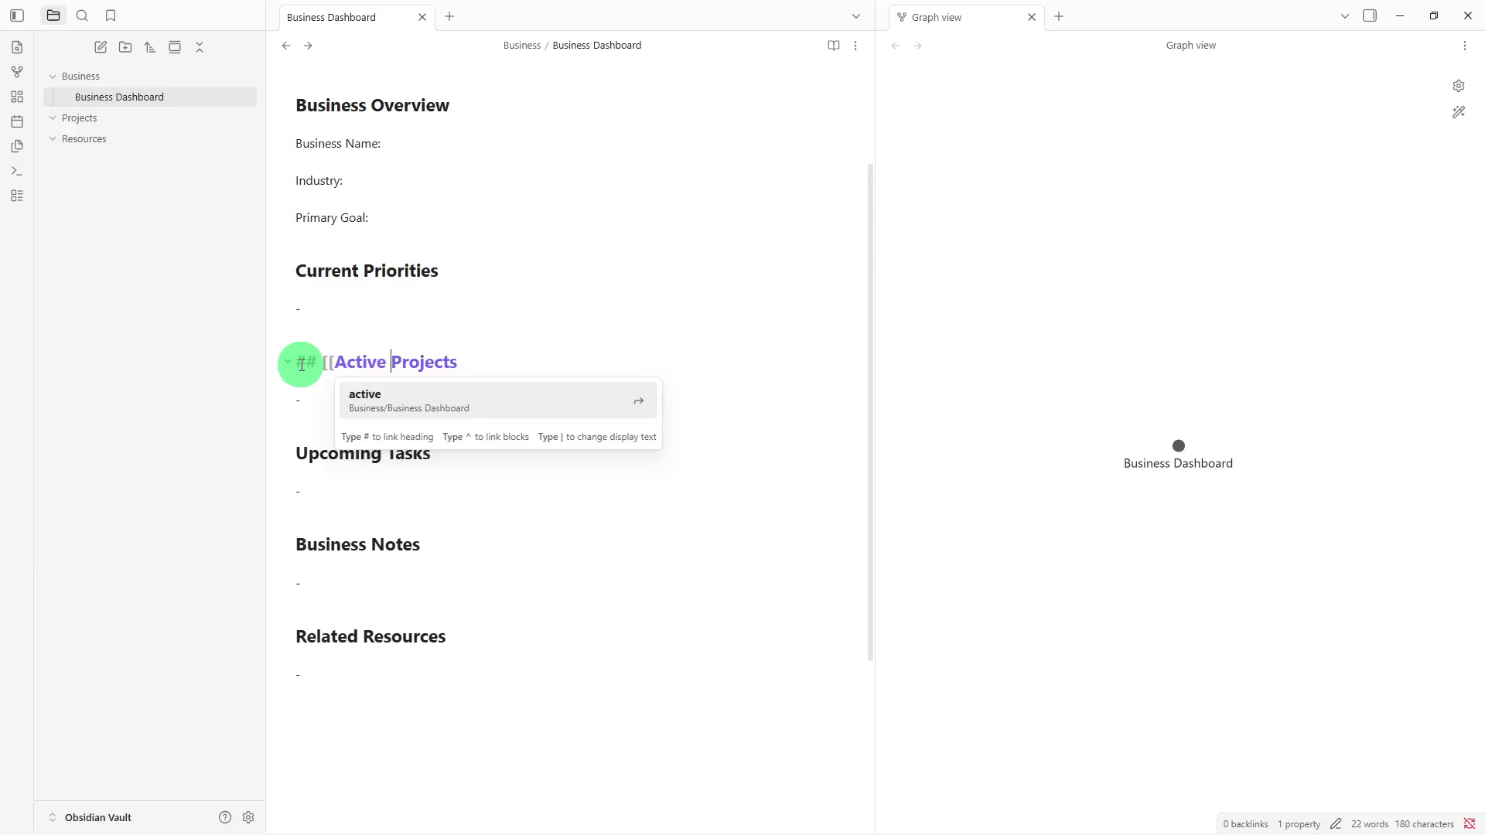
pyautogui.press('Right')
pyautogui.press('Right')
pyautogui.press('Right')
pyautogui.press('Right')
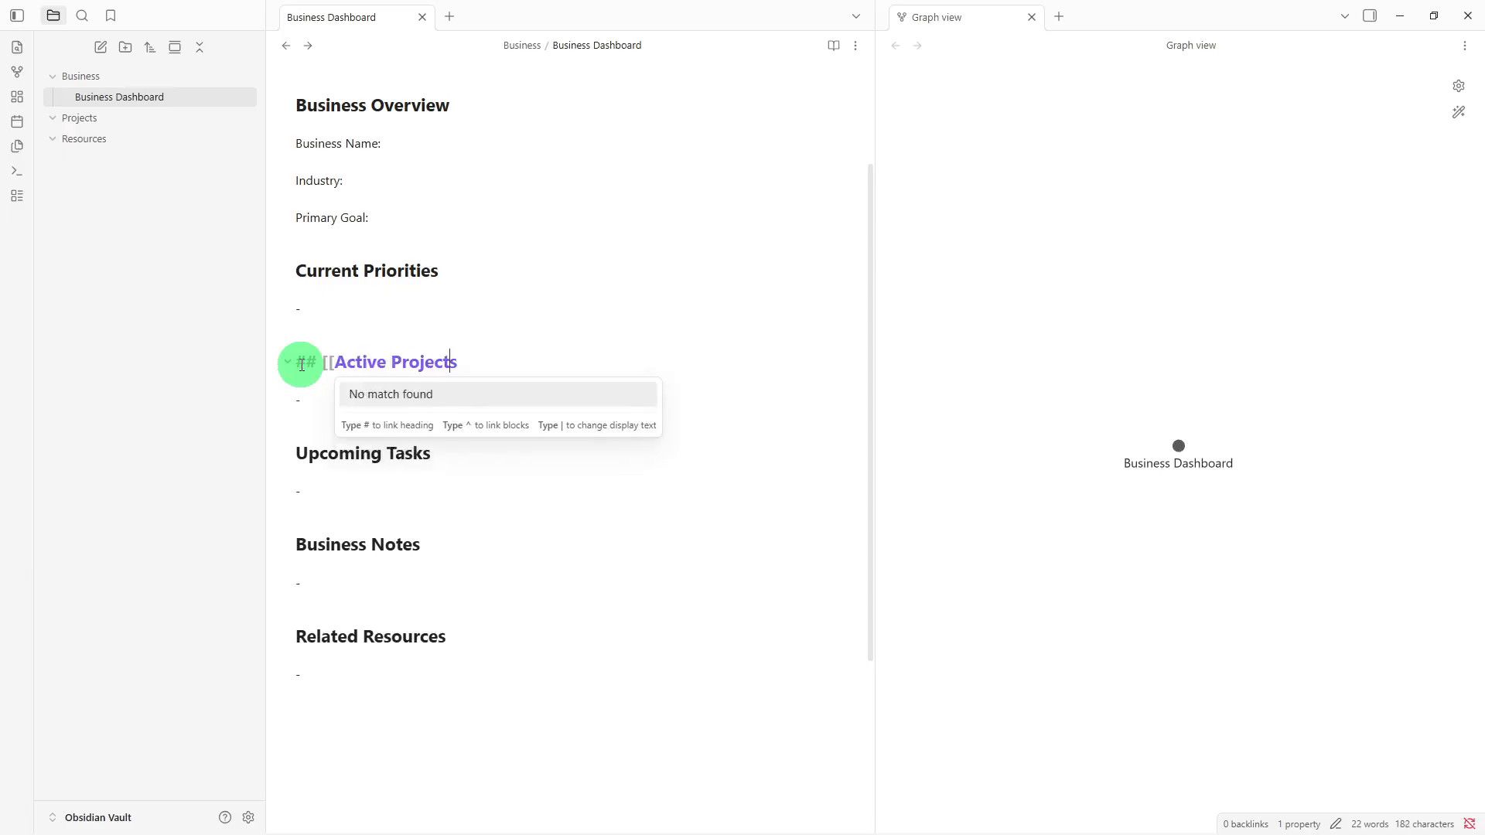
pyautogui.press('Escape')
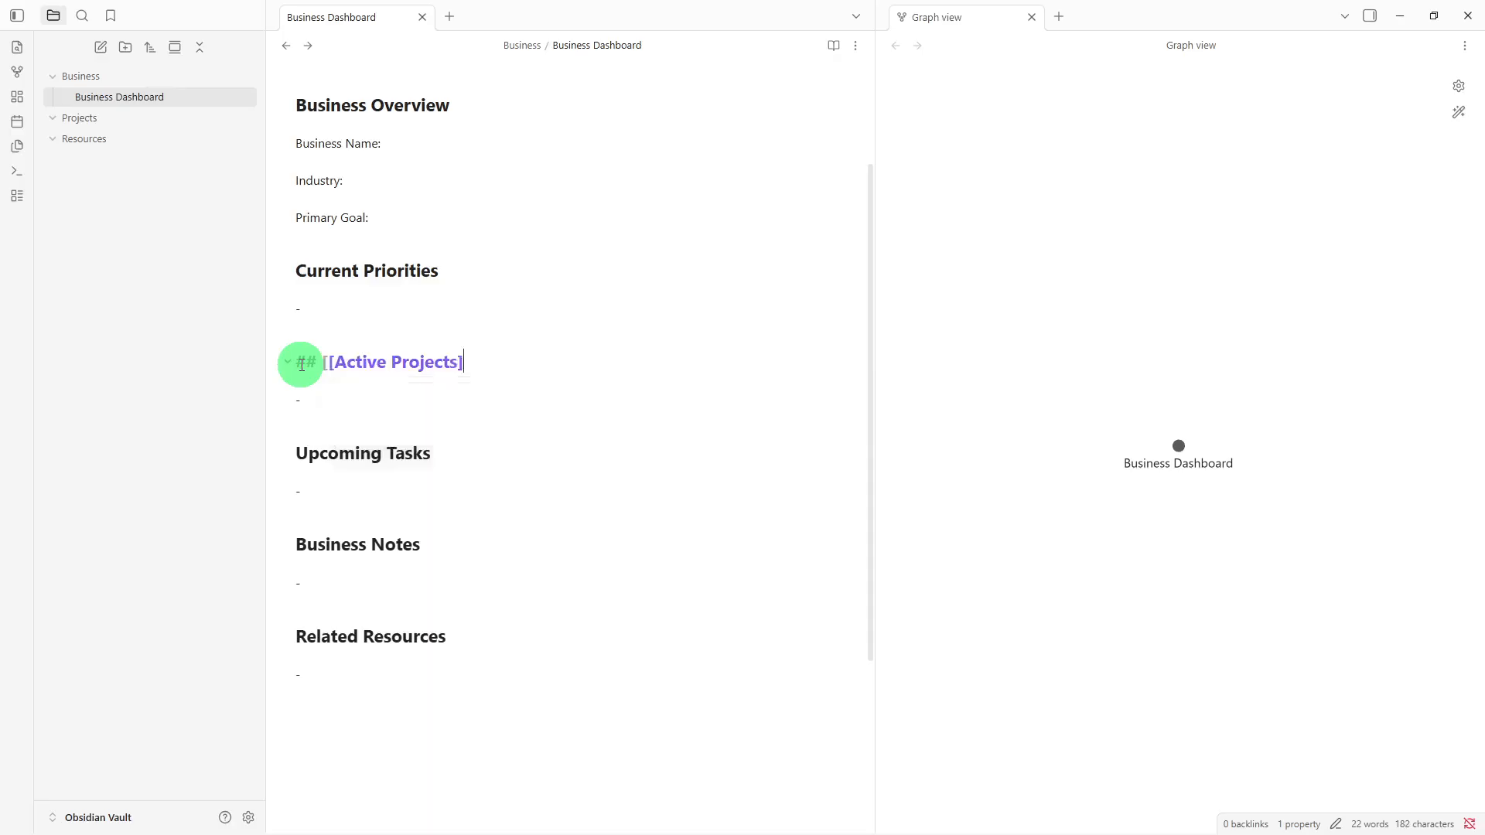
pyautogui.write(']]')
pyautogui.press('Return')
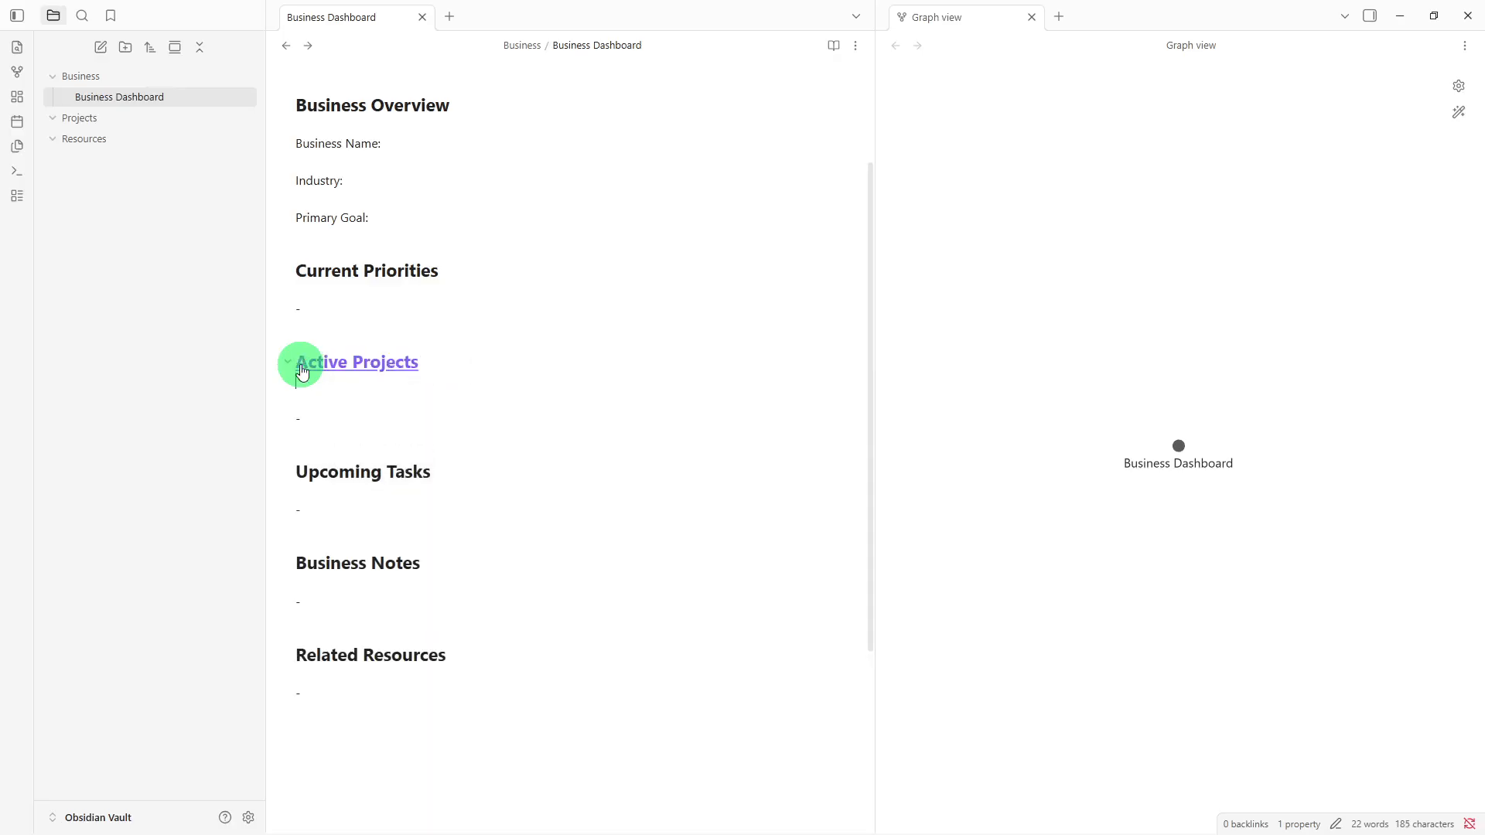
# - Create another new note at the vault root titled "Project Tracker"
pyautogui.rightClick(95, 299)
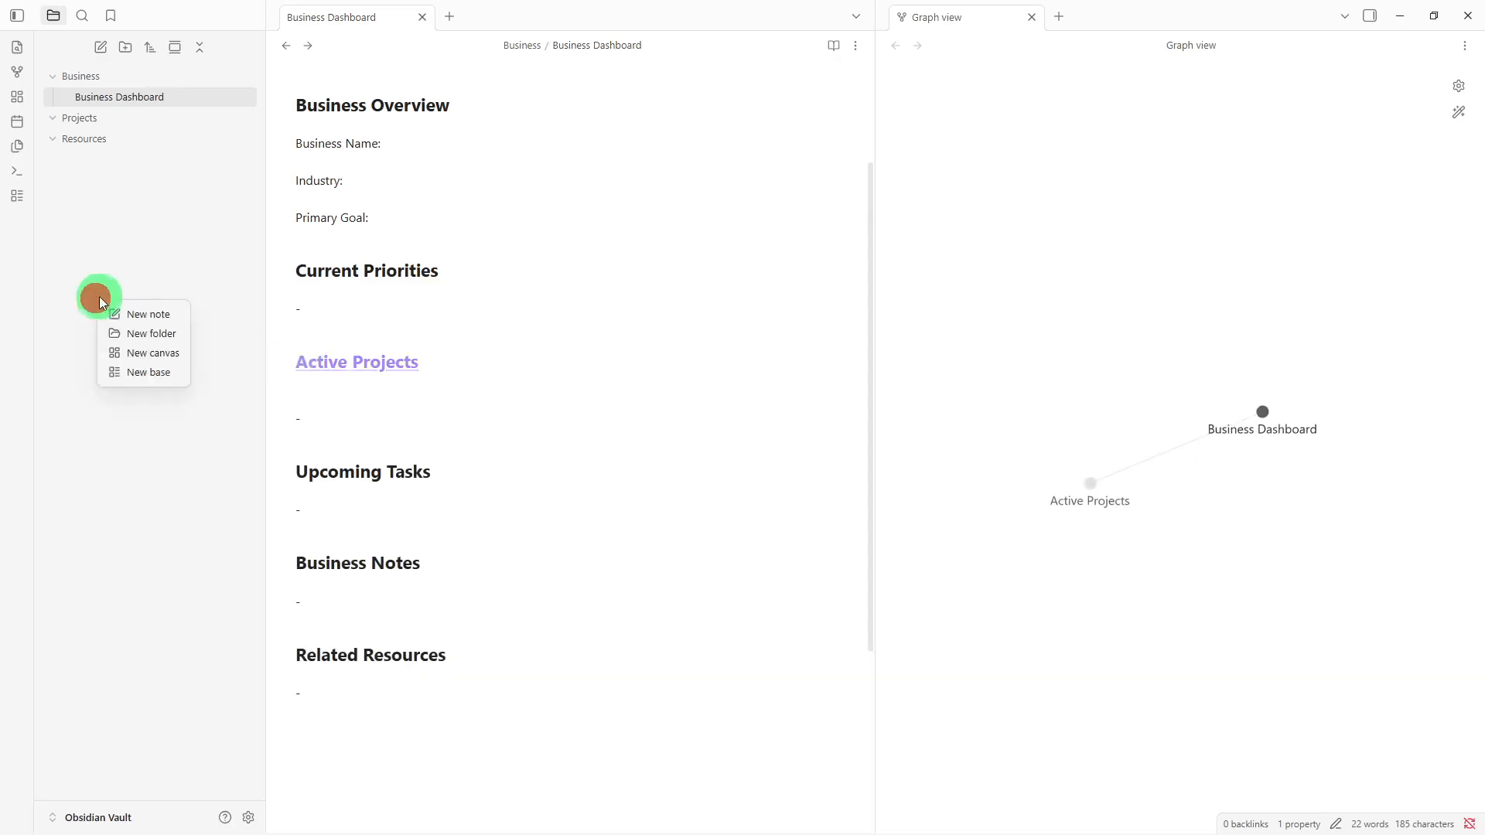
pyautogui.click(118, 317)
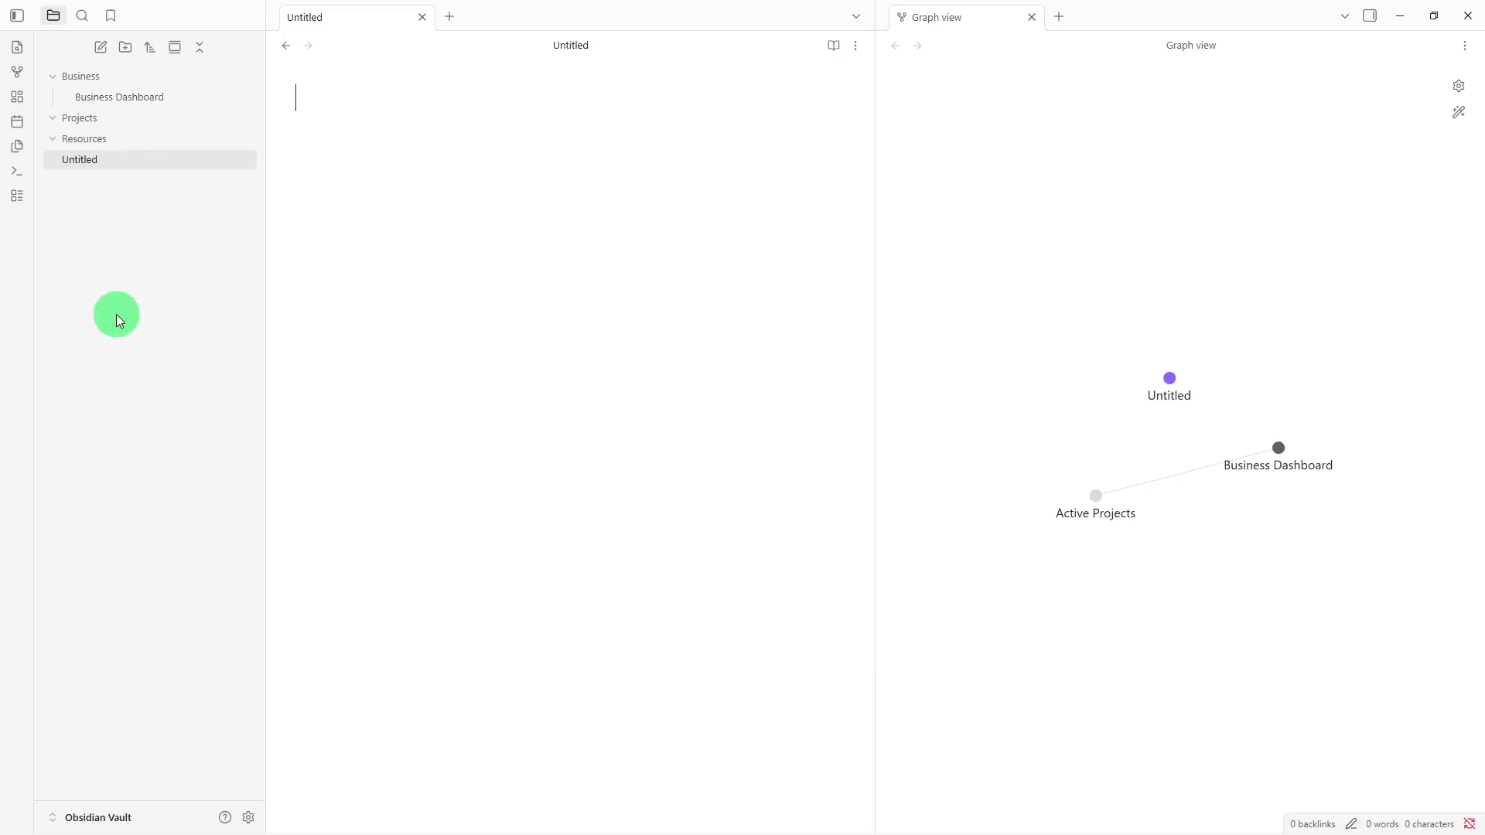
pyautogui.write('Pro')
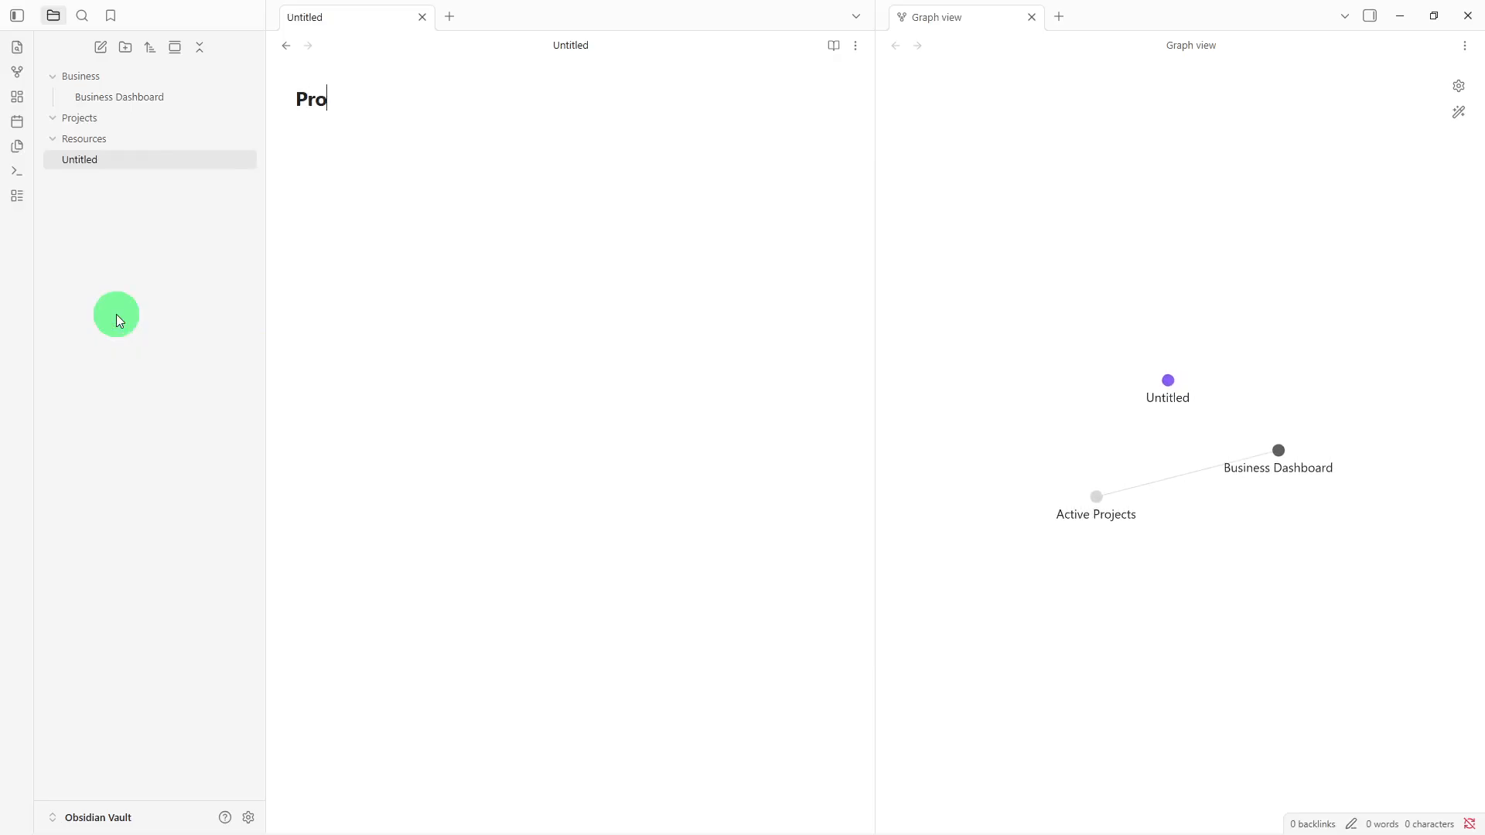
pyautogui.write('ject ')
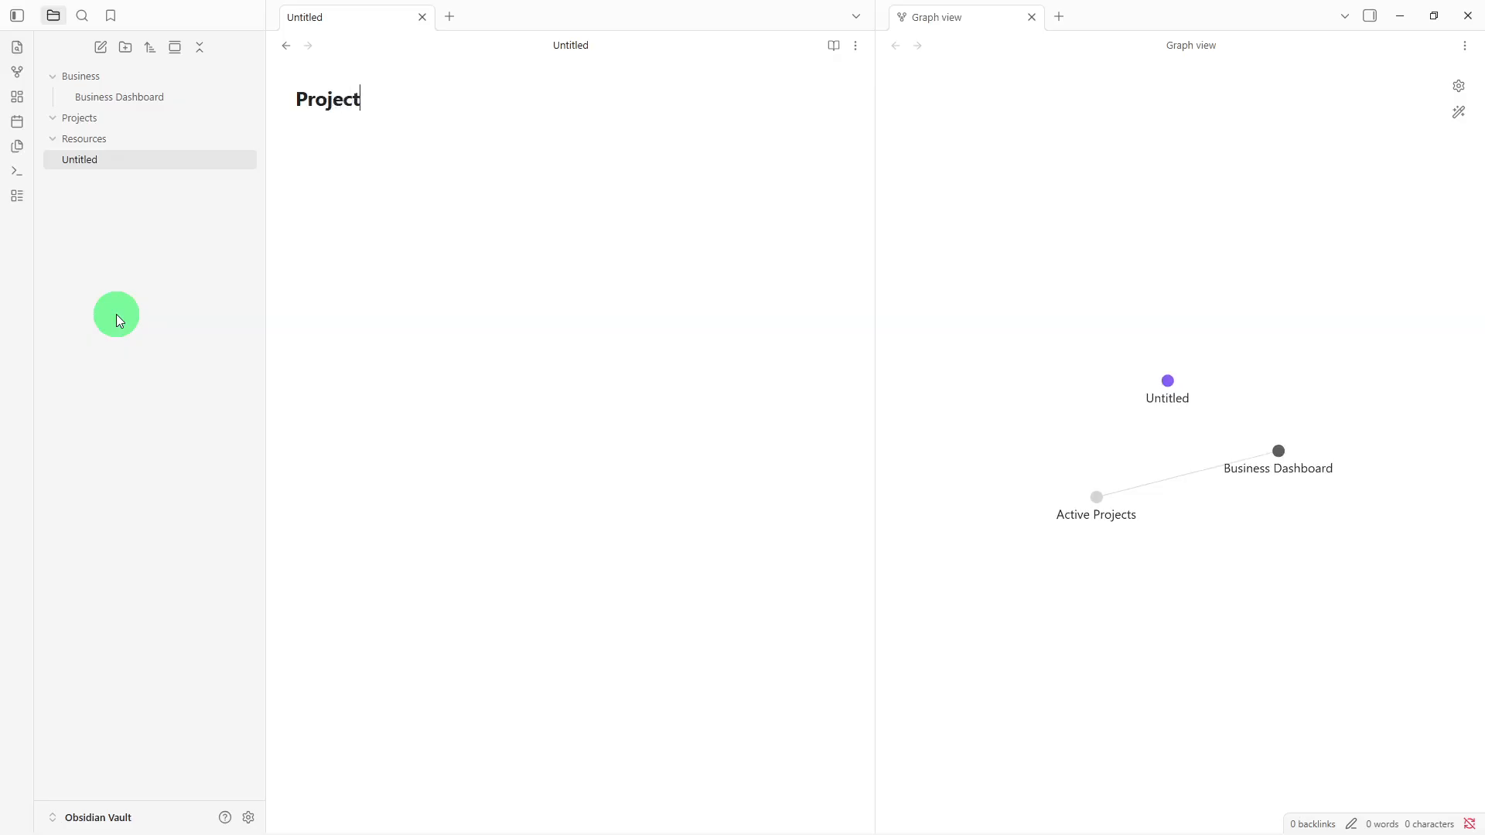
pyautogui.write('Tracker')
pyautogui.press('Return')
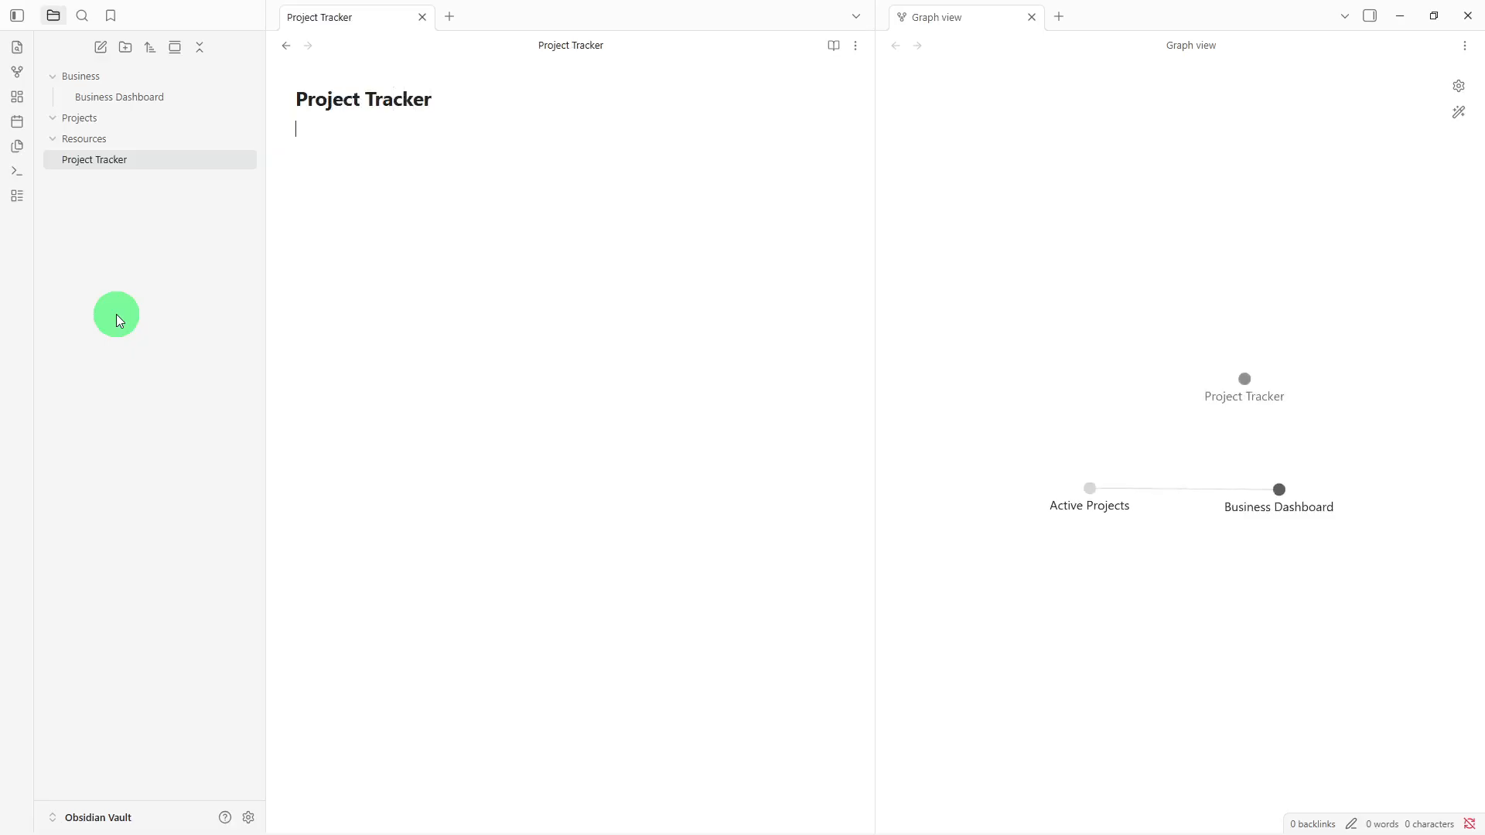
# - Add sections Active Projects, Project Information (Project, Status, Priority, Deadline), Next Actions, Completed Projects and Notes, with dash placeholders in all but Project Information
pyautogui.write('## Active Projects  -  ## Project Information  Project:  Status:  Priority:  Deadline:  ## Next Actions  -  ## Completed Projects  -  ## Notes  -')
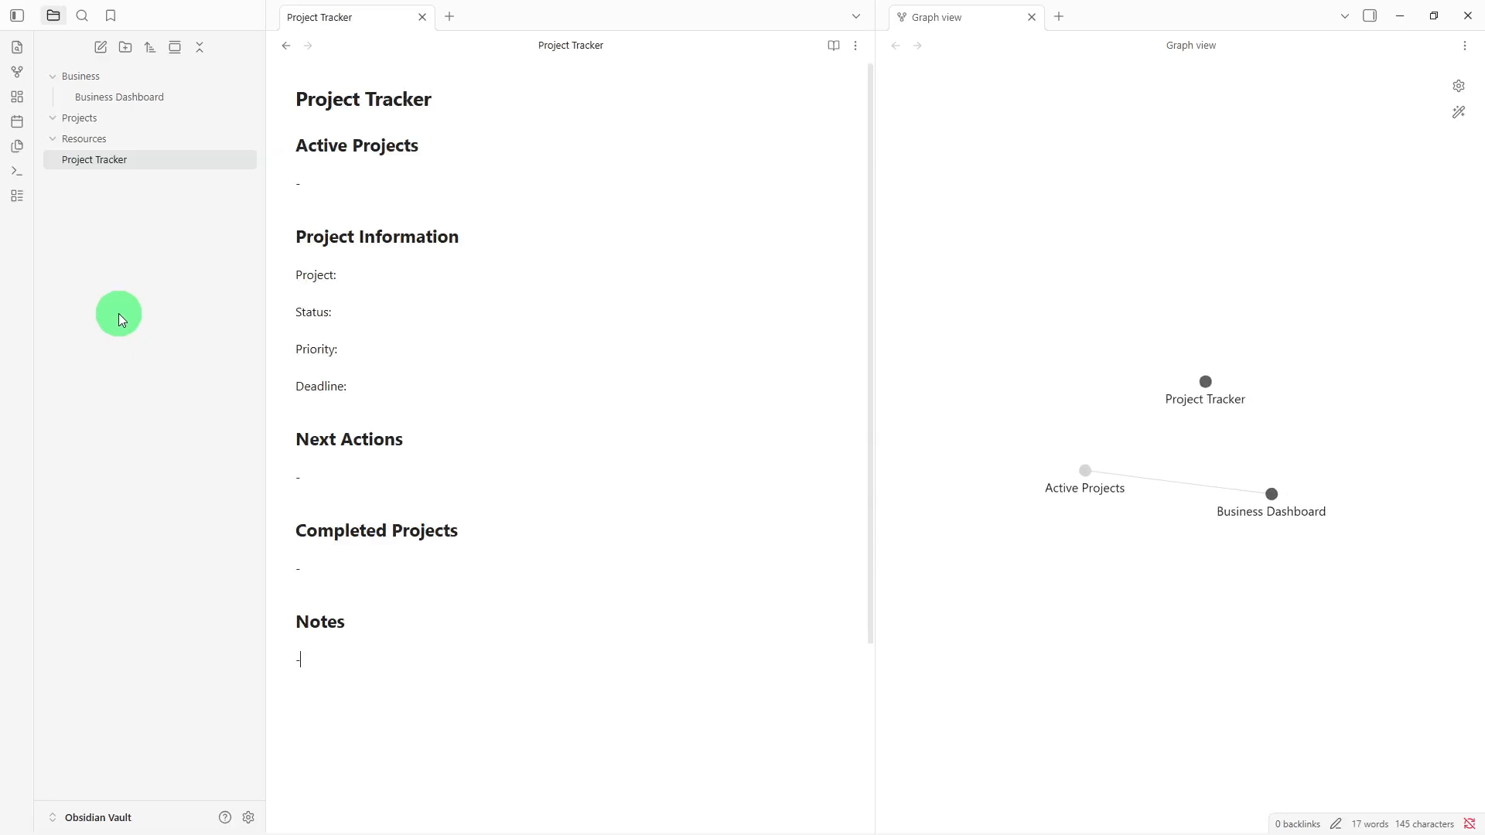
# - Move the Project Tracker note into the Projects folder and expand that folder
pyautogui.click(137, 165)
pyautogui.moveTo(136, 165); pyautogui.dragTo(161, 132)
pyautogui.click(160, 126)
pyautogui.click(159, 125)
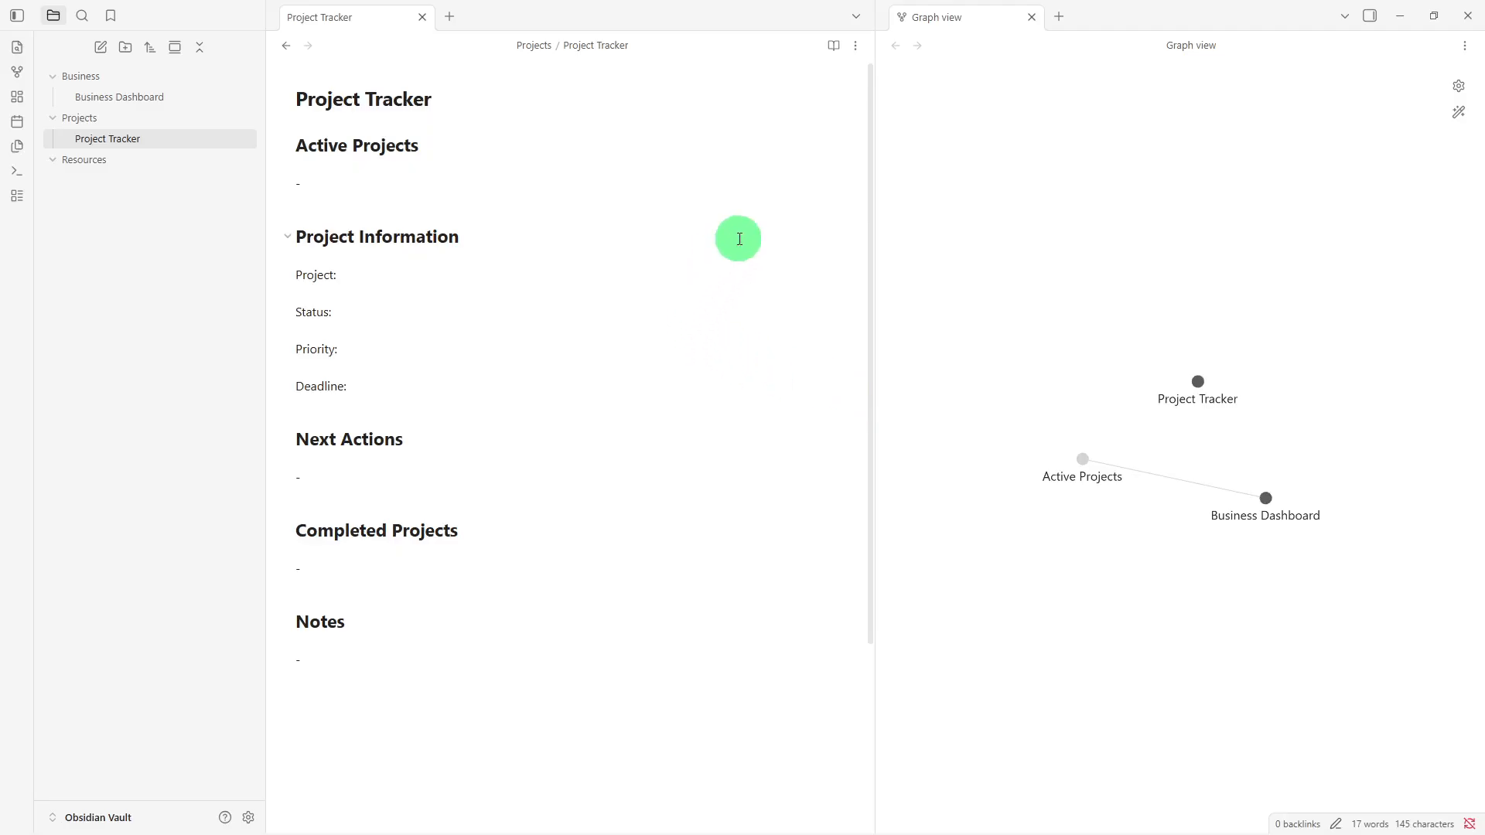
# - Add an aliases property with the value "planning" to the Project Tracker note
pyautogui.click(857, 47)
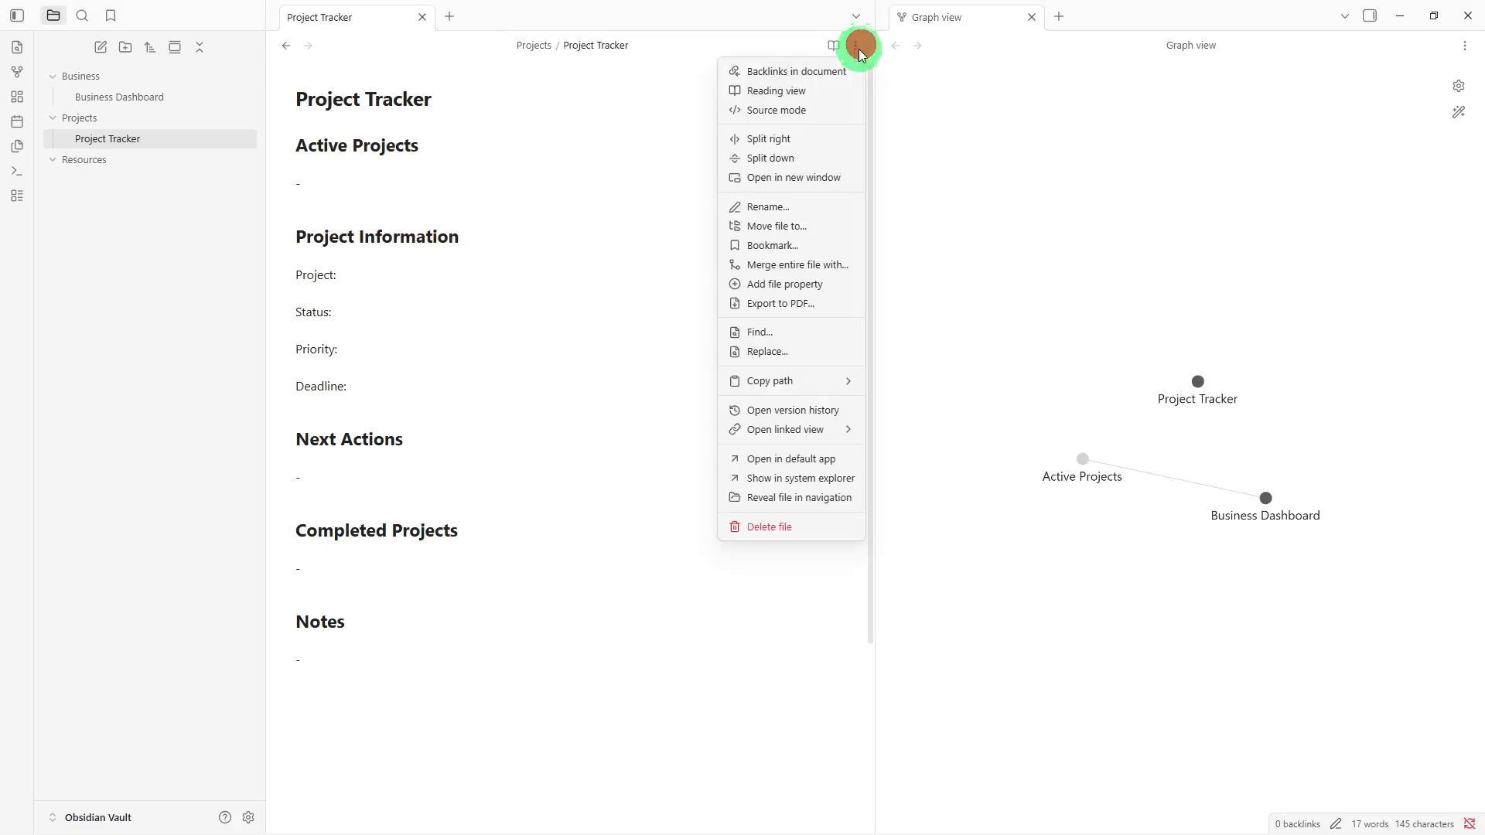
pyautogui.click(788, 278)
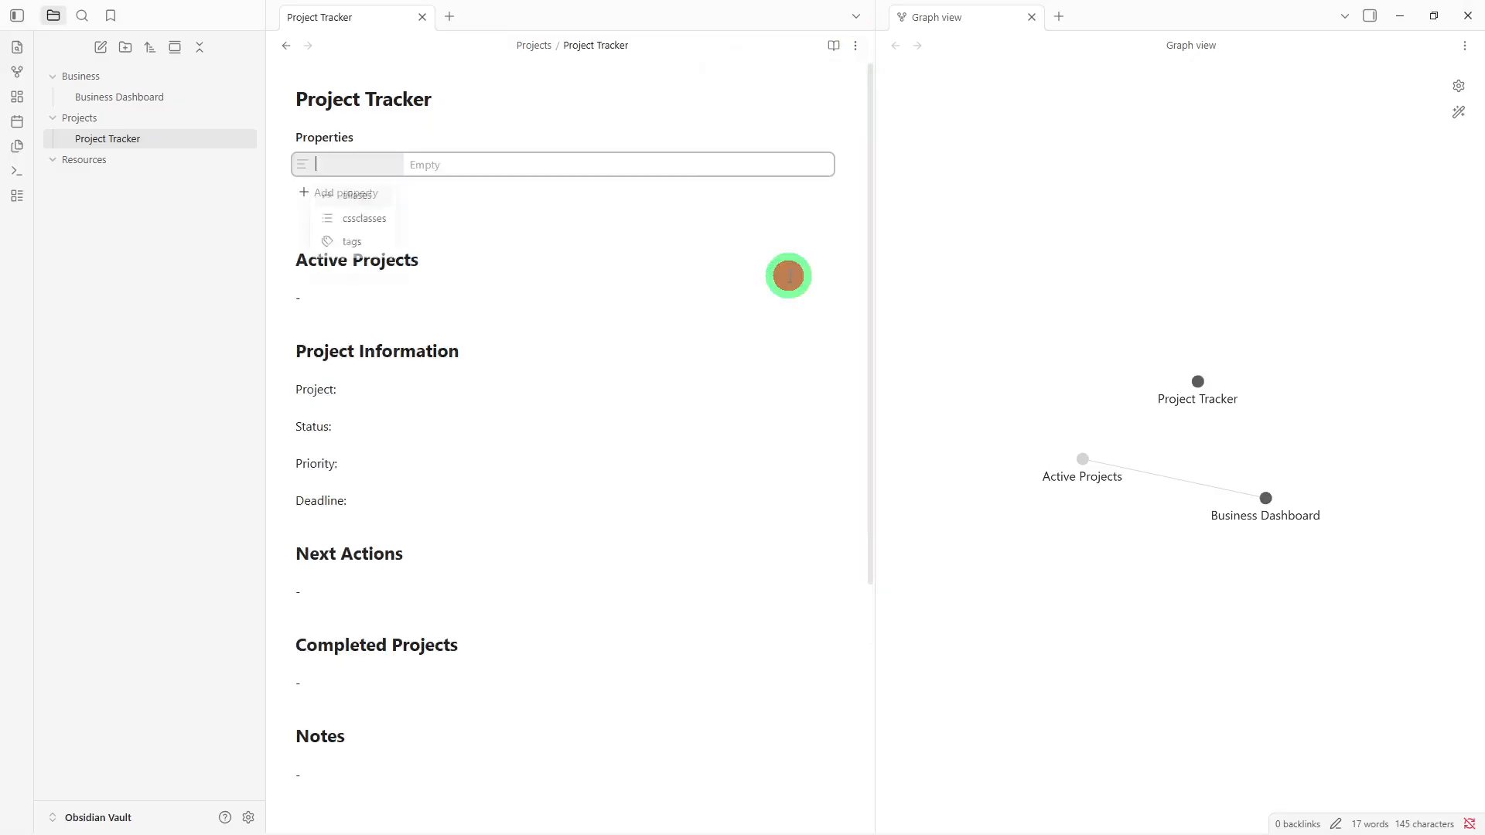
pyautogui.click(378, 189)
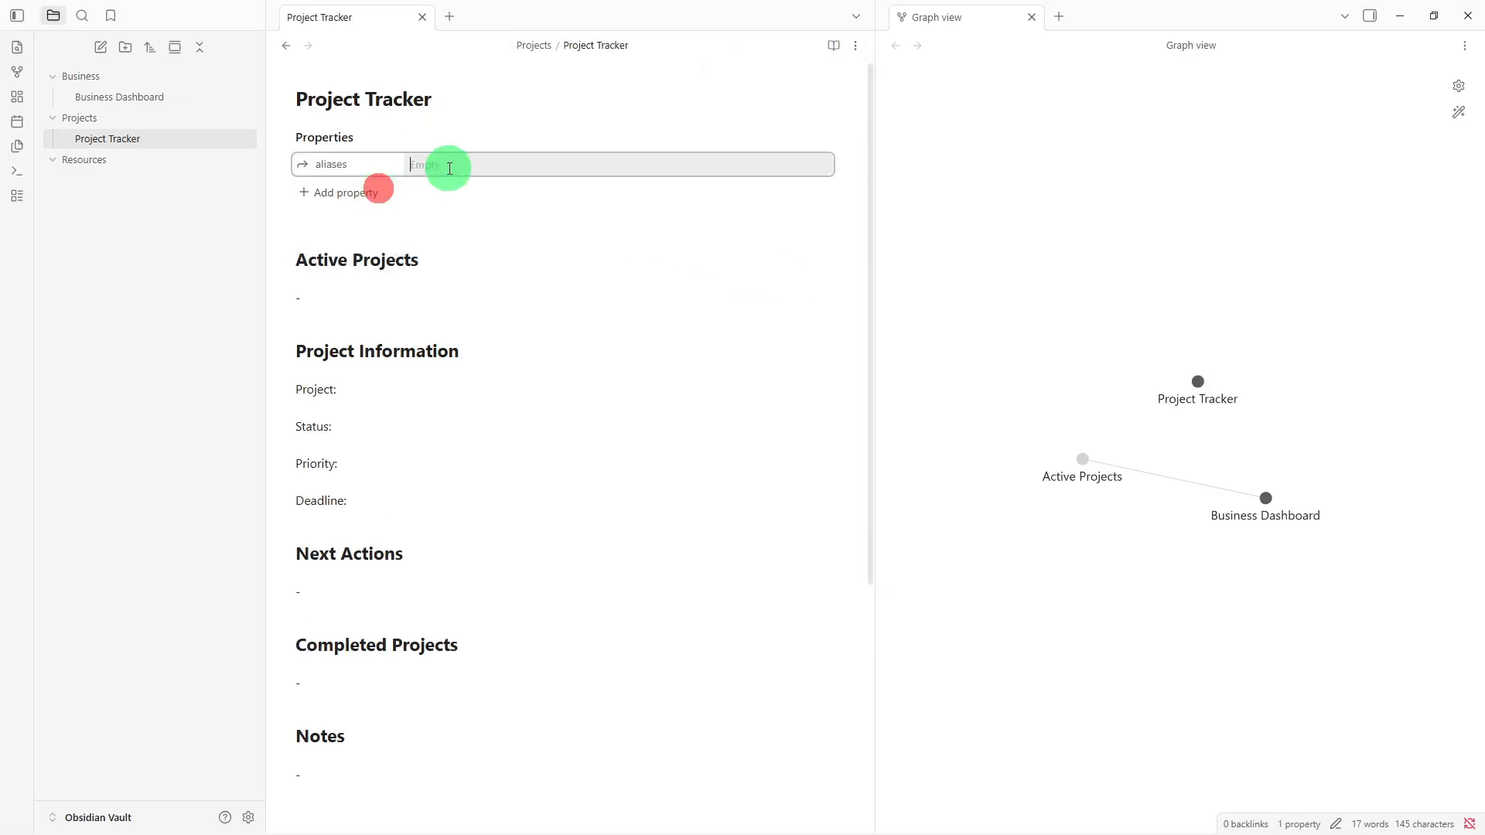
pyautogui.write('planning')
pyautogui.press('Return')
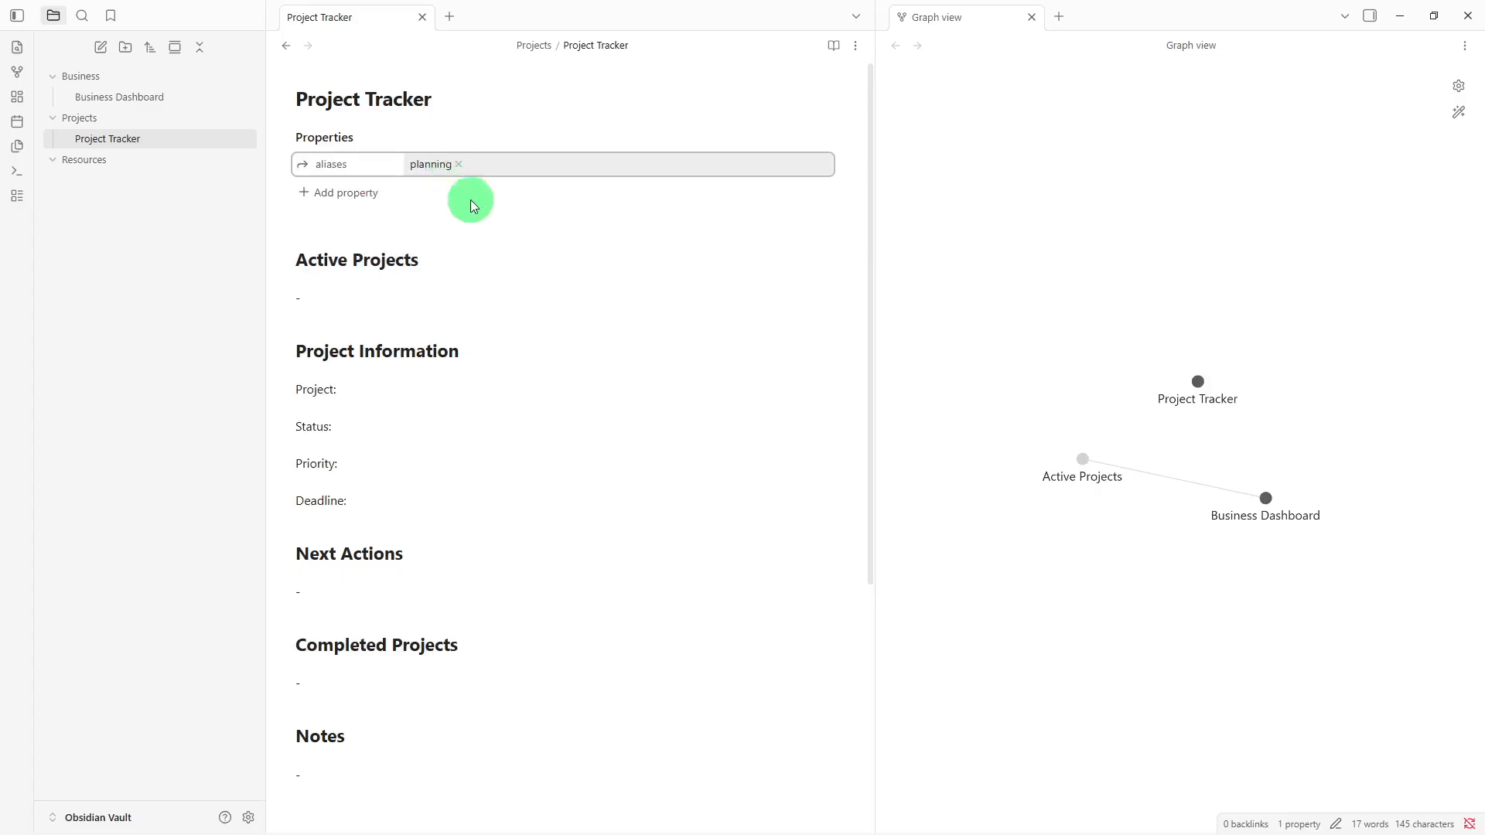
# - Add the tag #active on the line directly beneath the Active Projects heading in the Project Tracker note, followed by a blank line
pyautogui.click(408, 277)
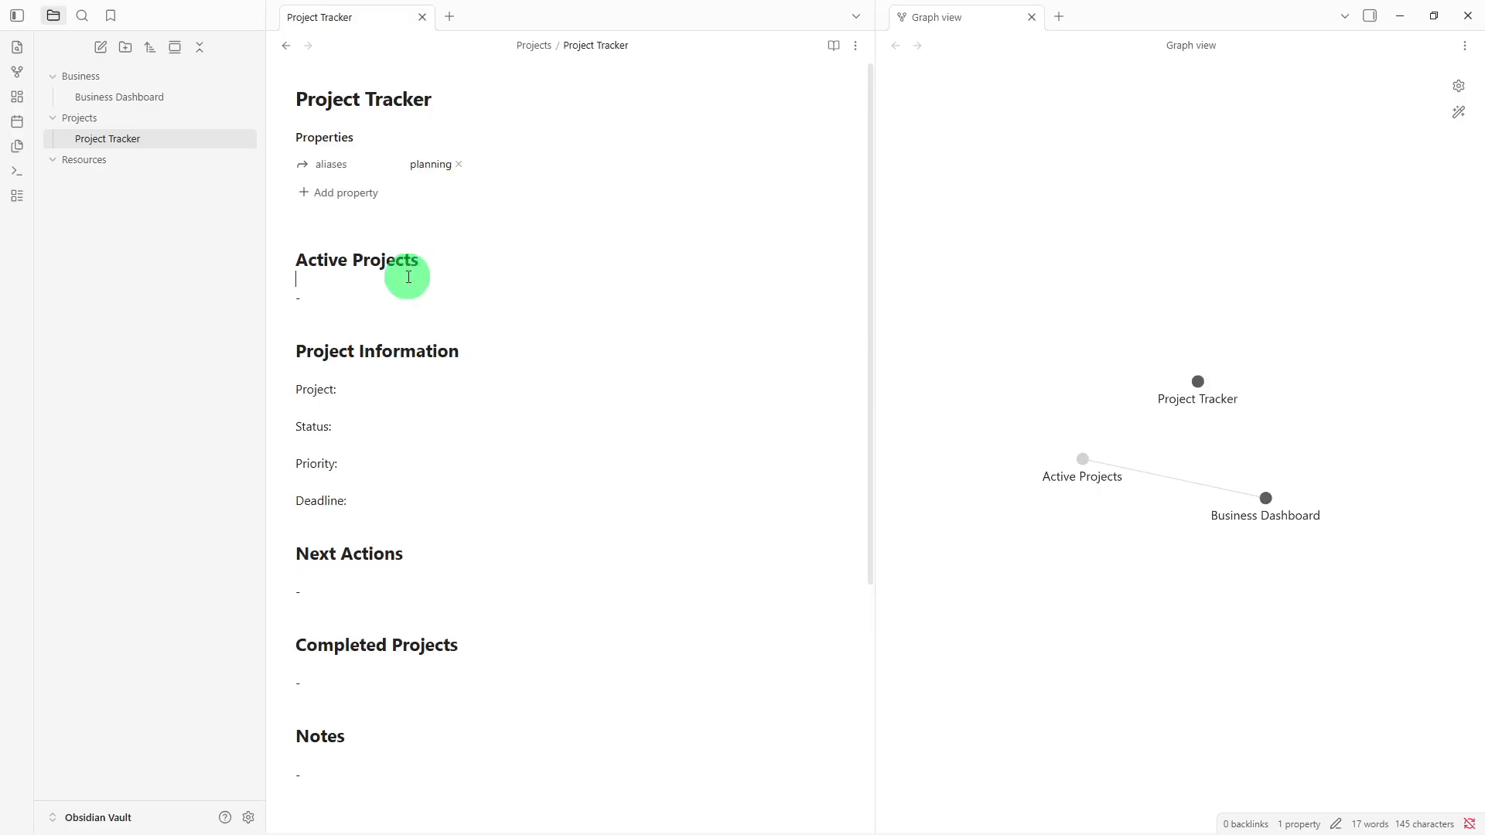
pyautogui.write('#')
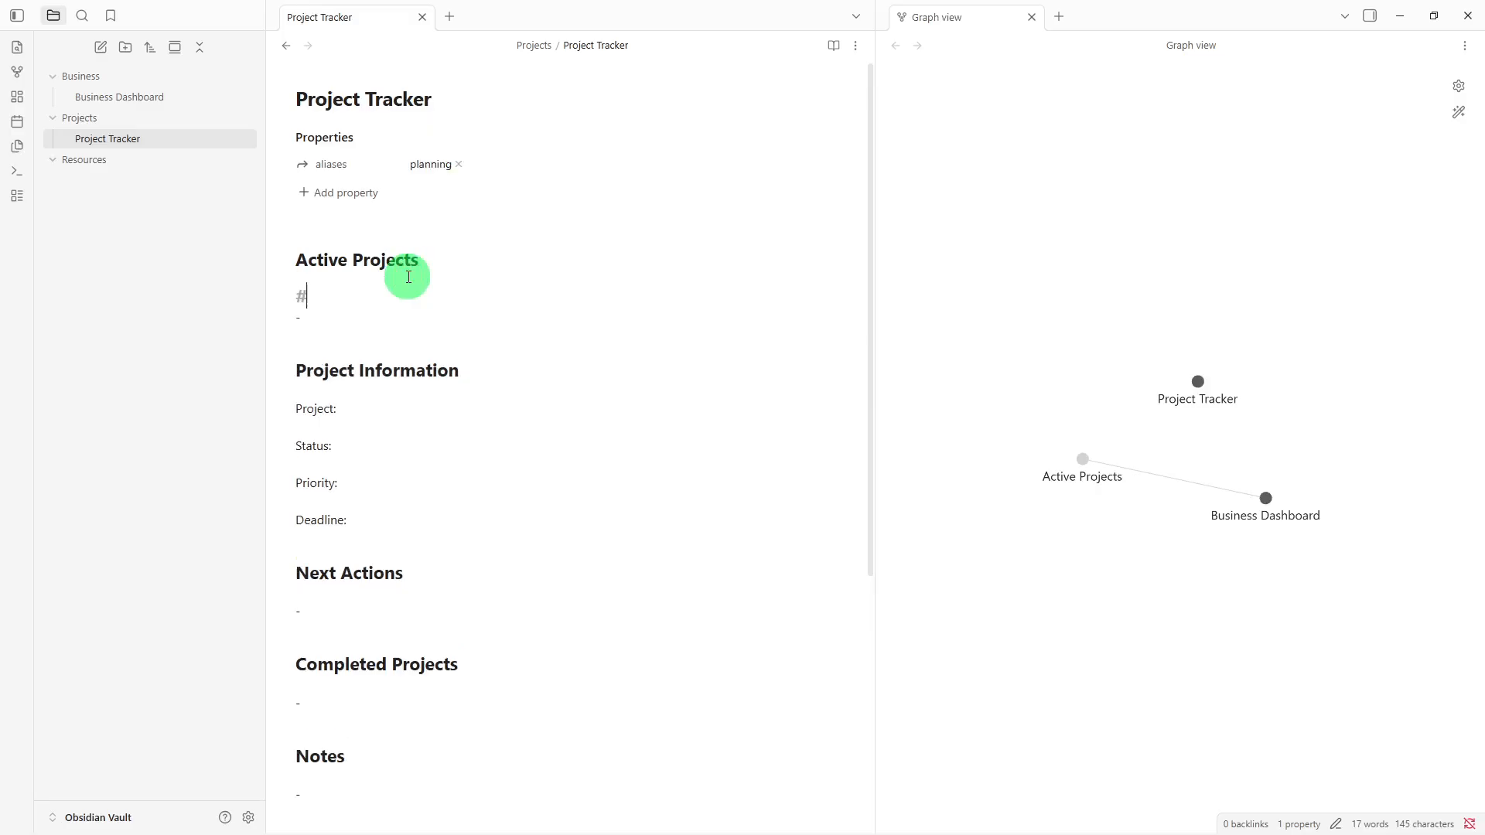
pyautogui.write('a')
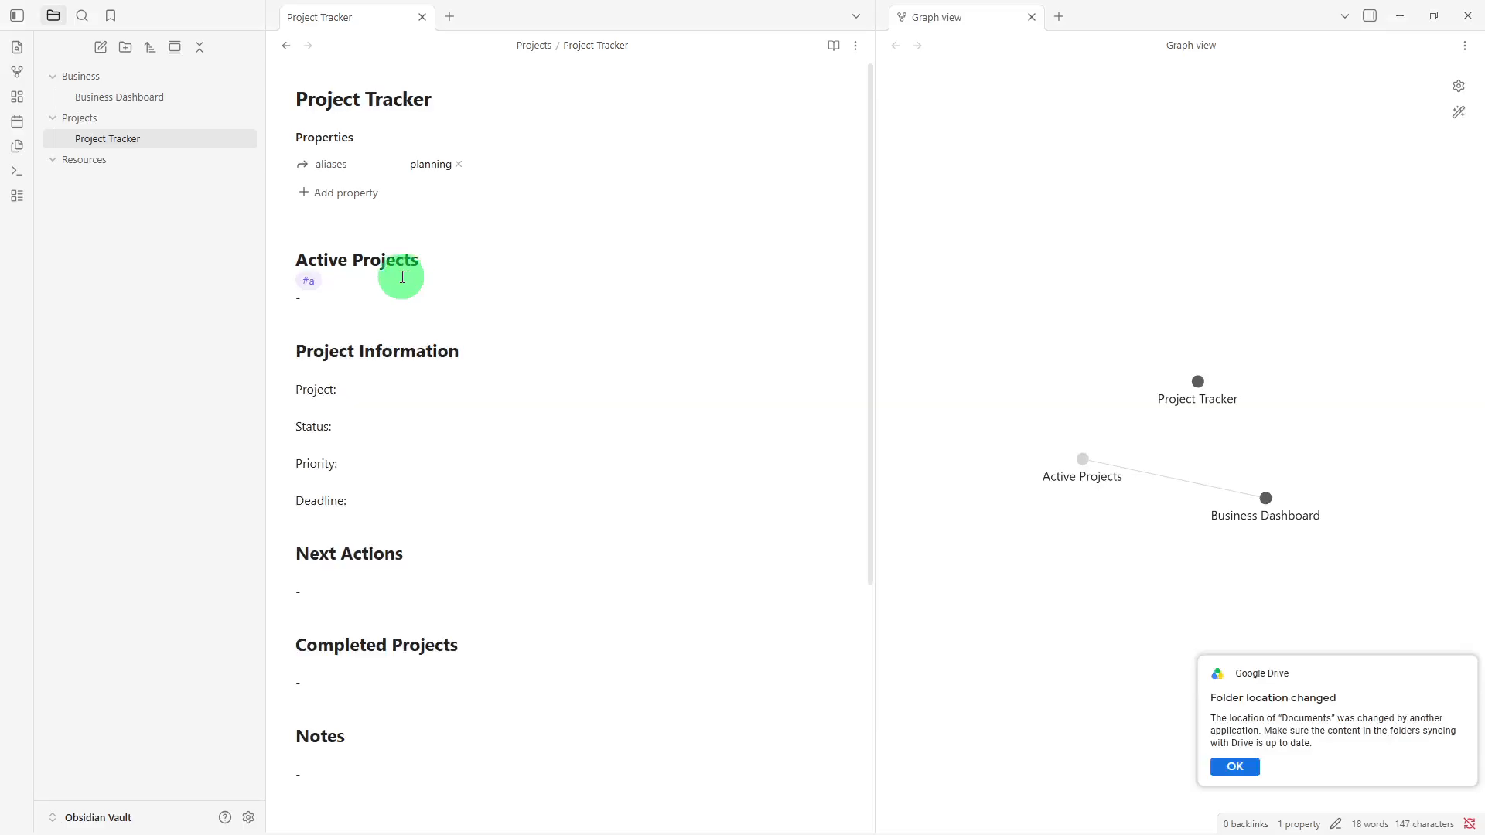
pyautogui.click(313, 283)
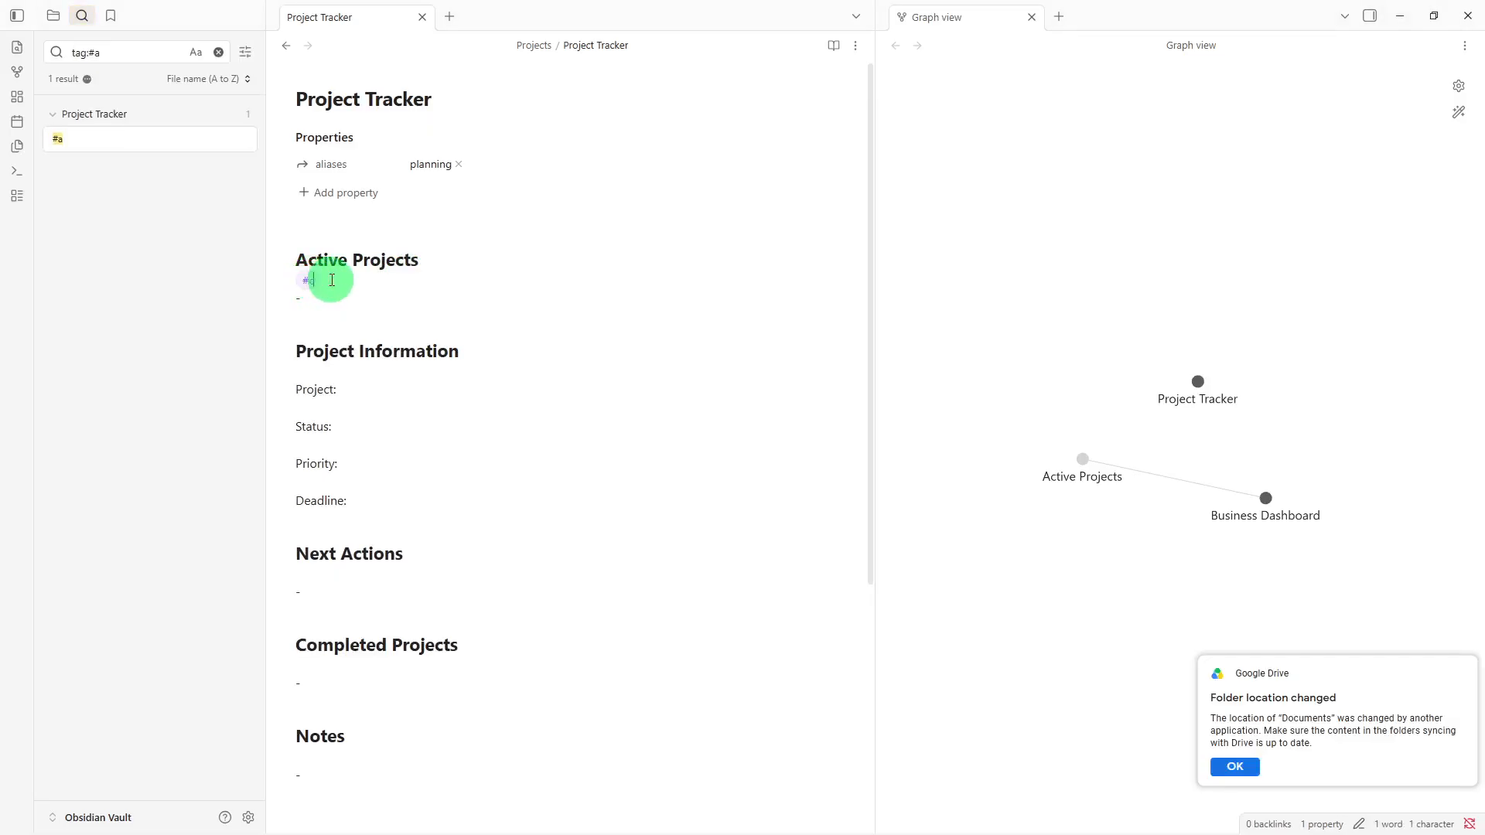
pyautogui.write('c')
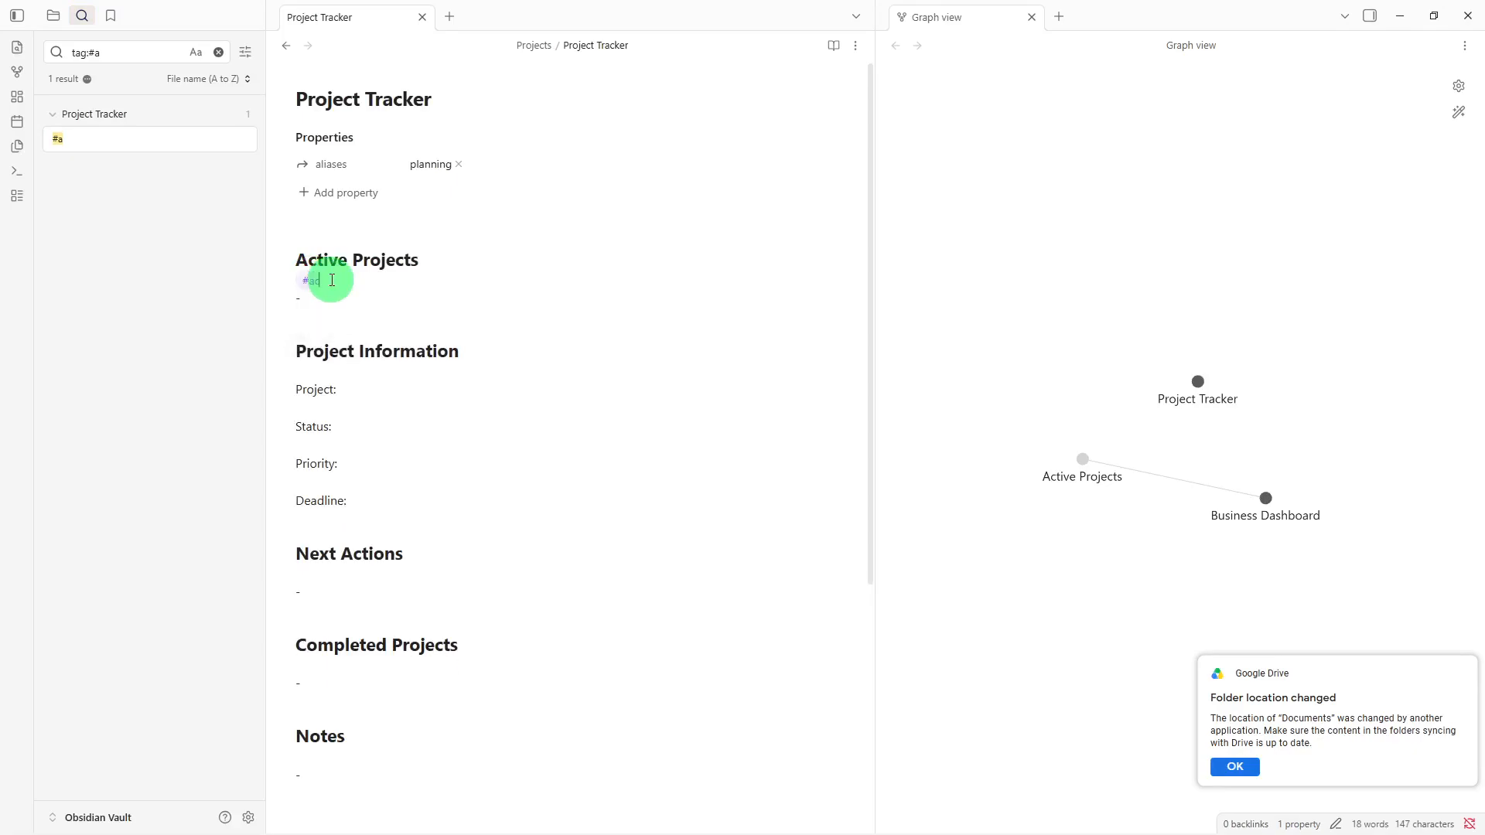
pyautogui.write('tive')
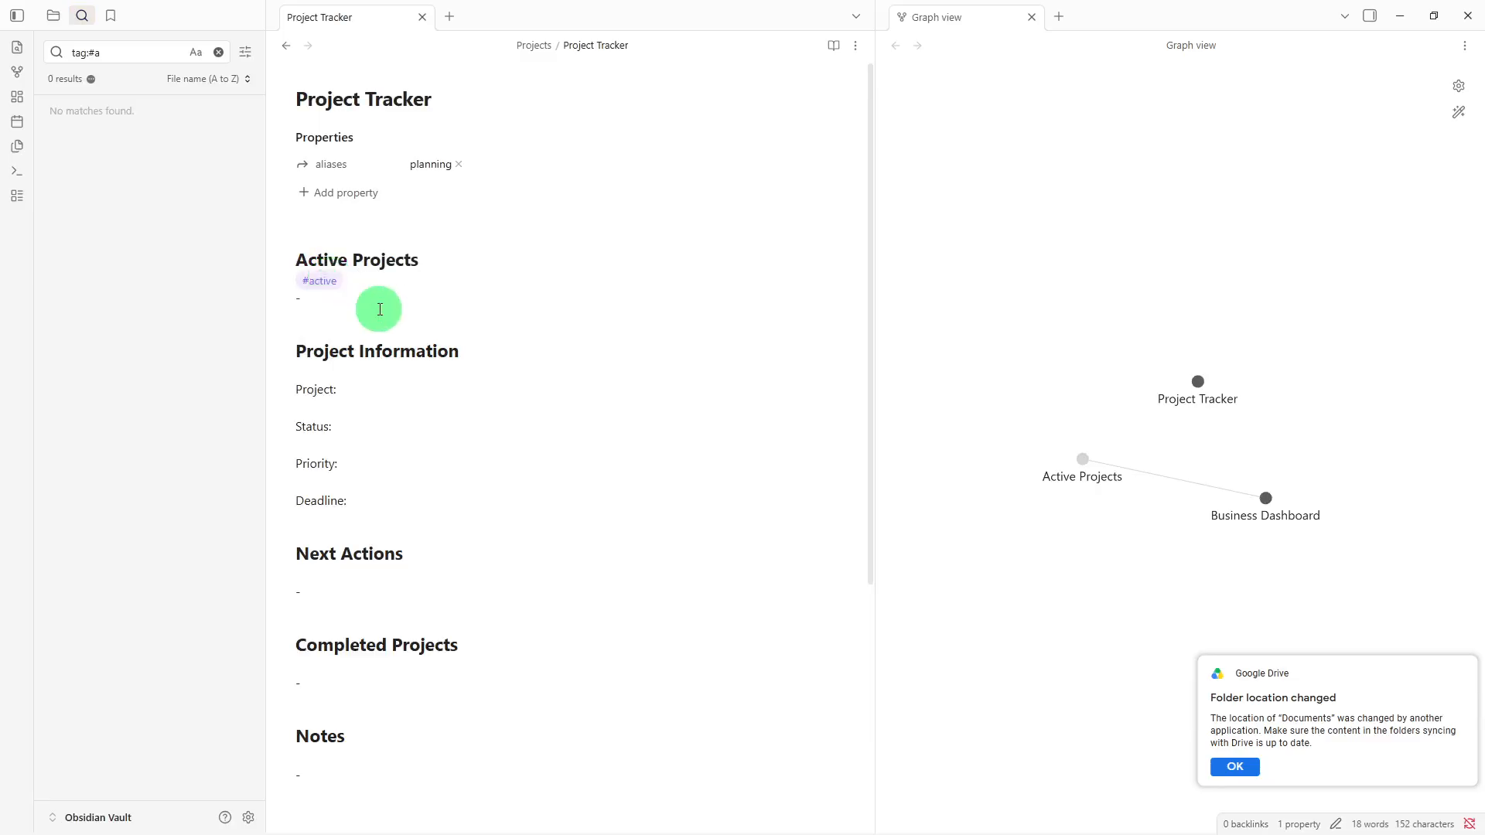
pyautogui.press('Return')
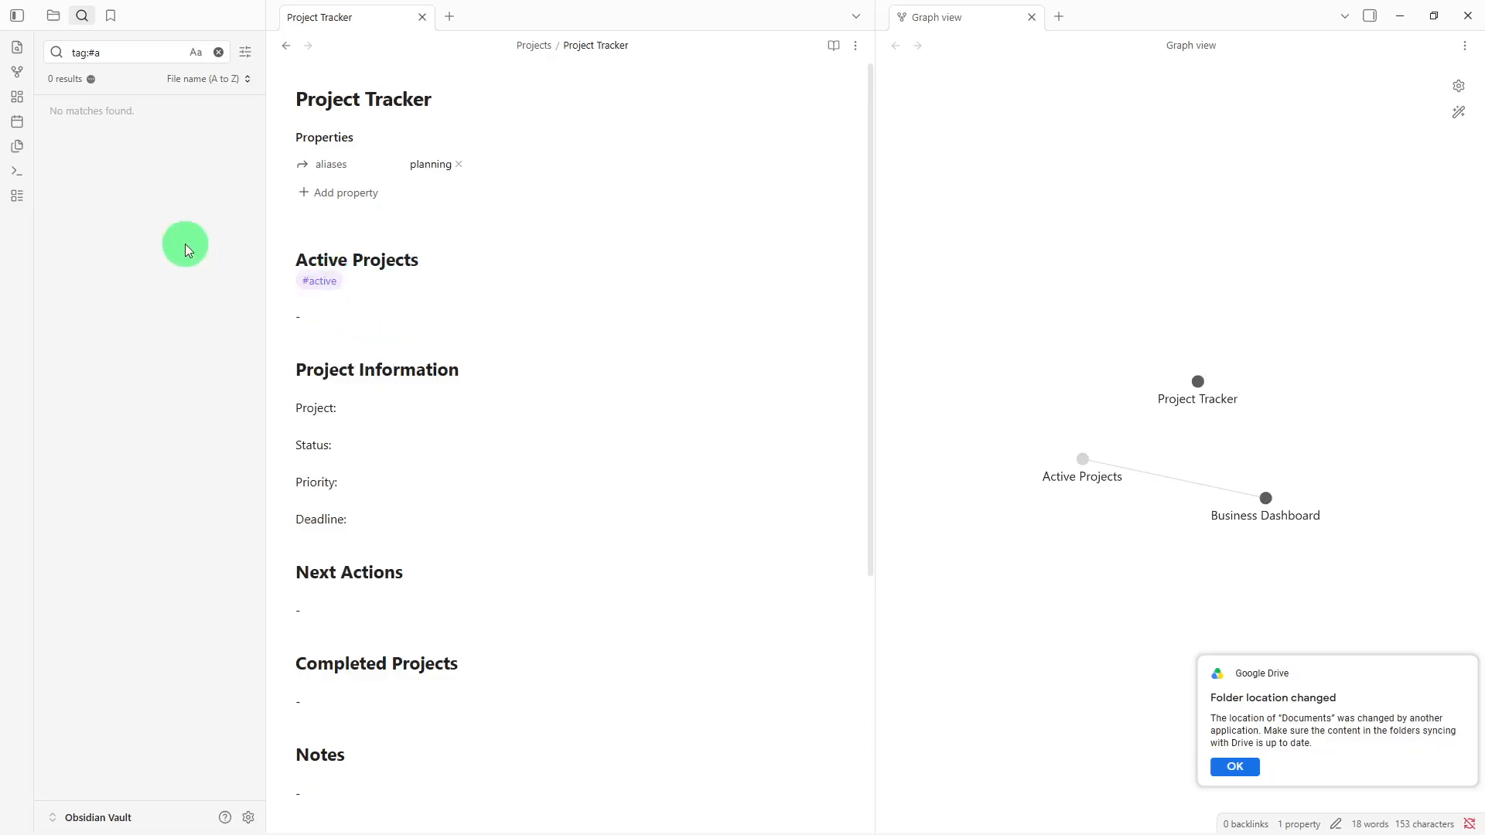
pyautogui.write('=')
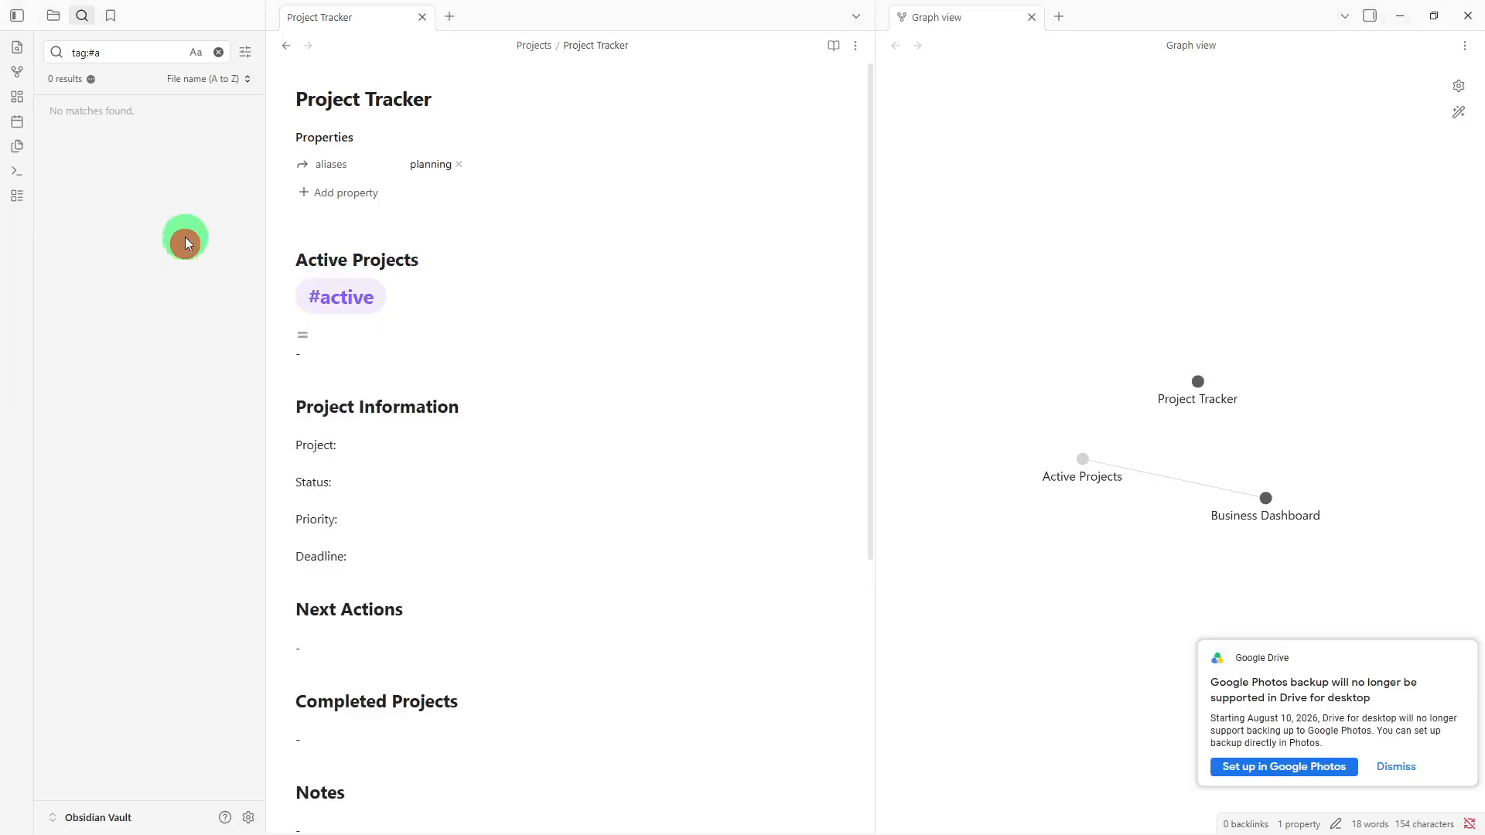
pyautogui.click(338, 326)
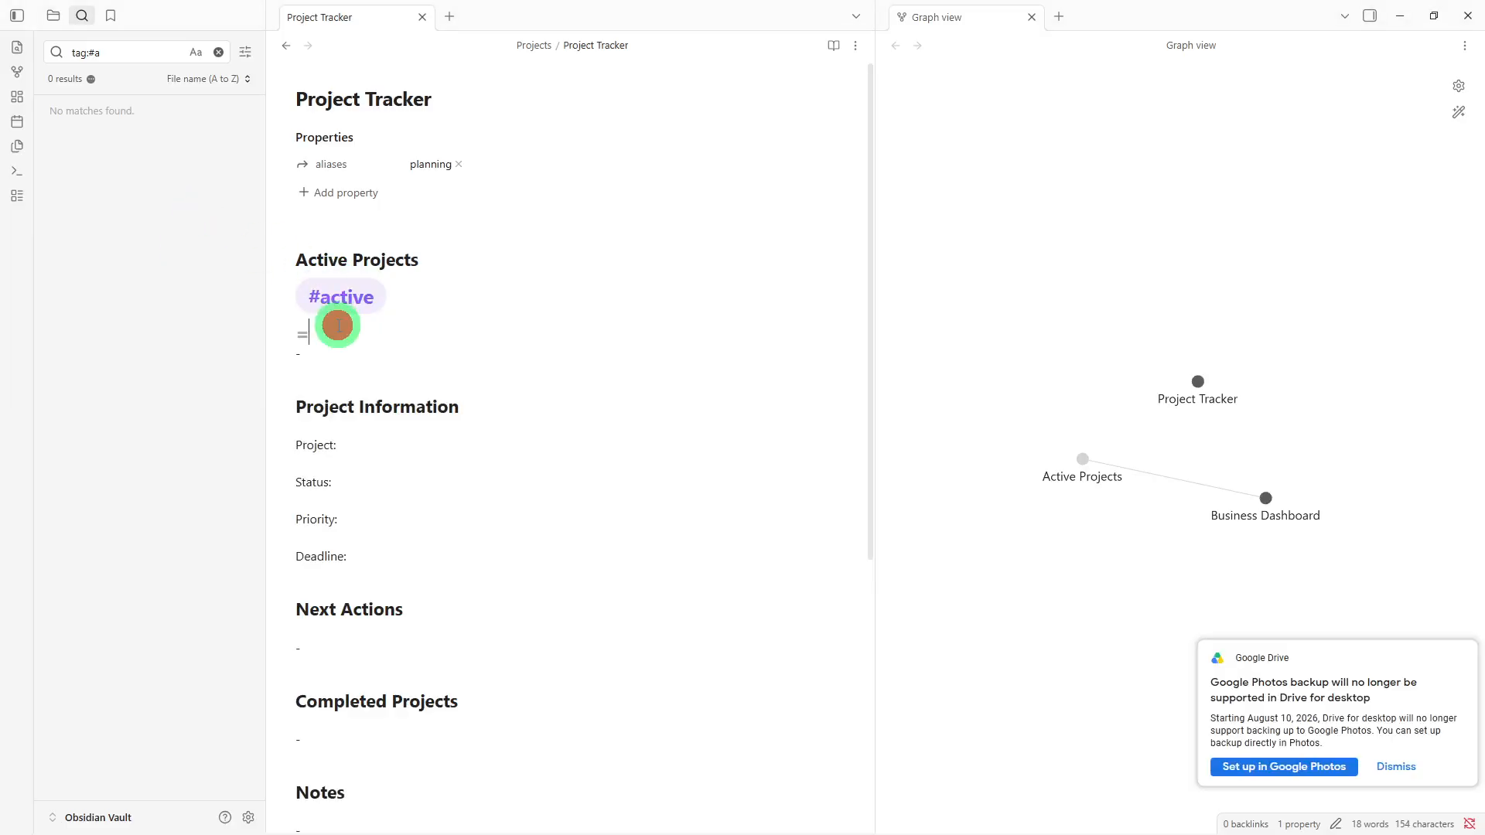
pyautogui.press('BackSpace')
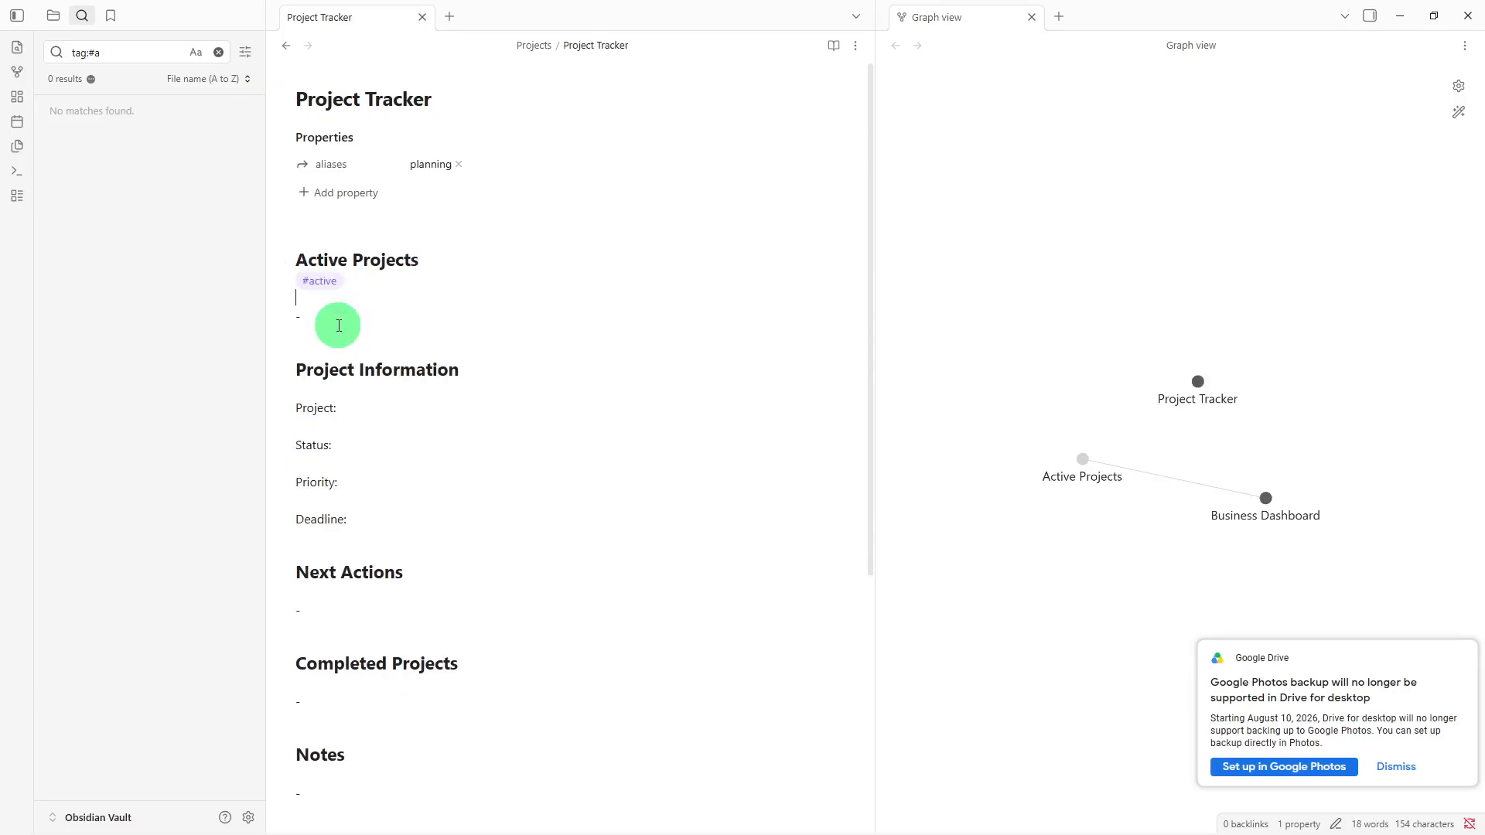
# - Clear the tag search to return to the vault's file list, and dismiss the Google Photos backup notification
pyautogui.click(165, 239)
pyautogui.click(218, 52)
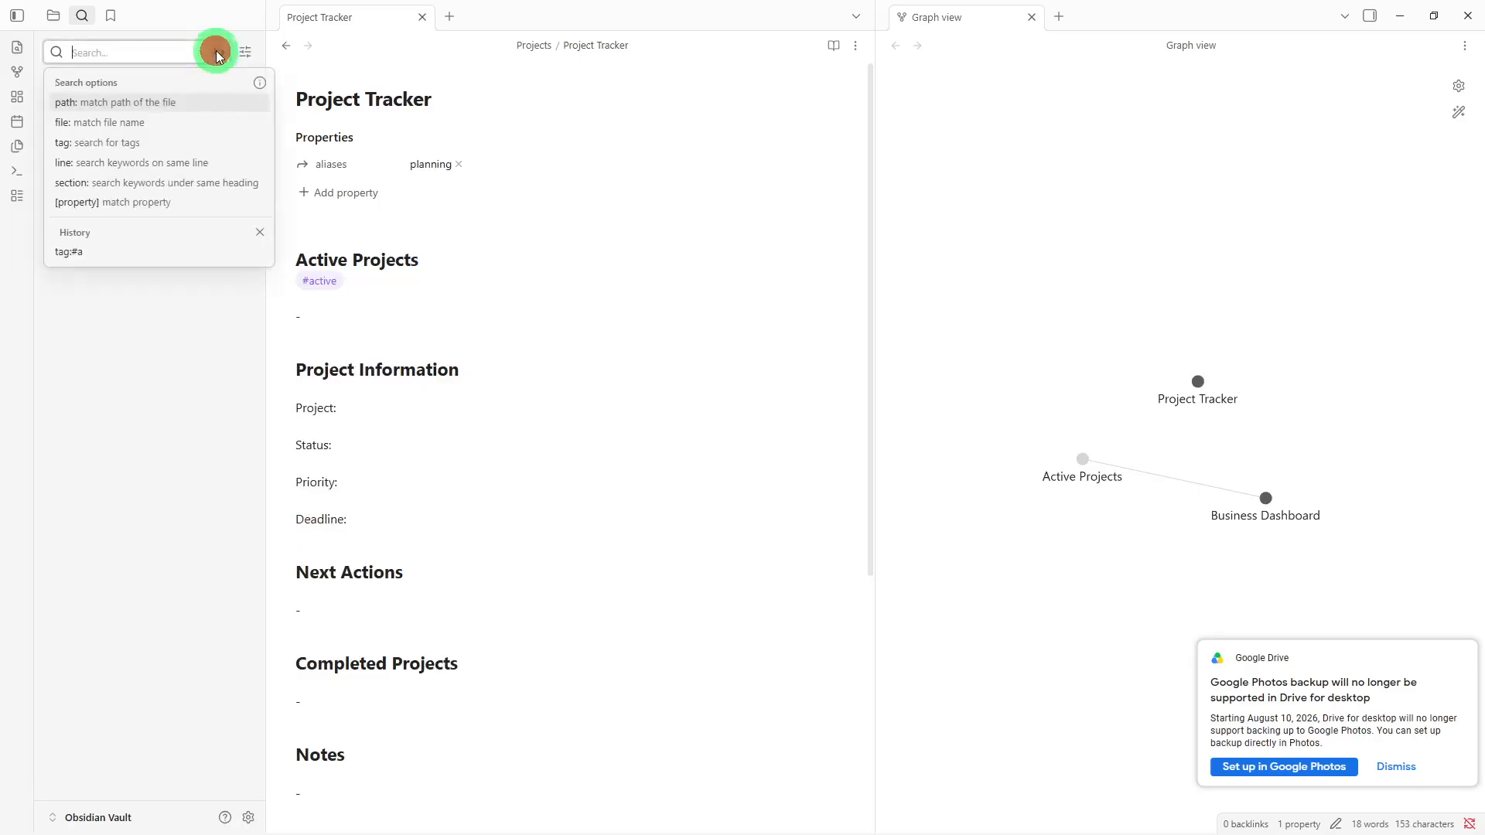
pyautogui.click(206, 333)
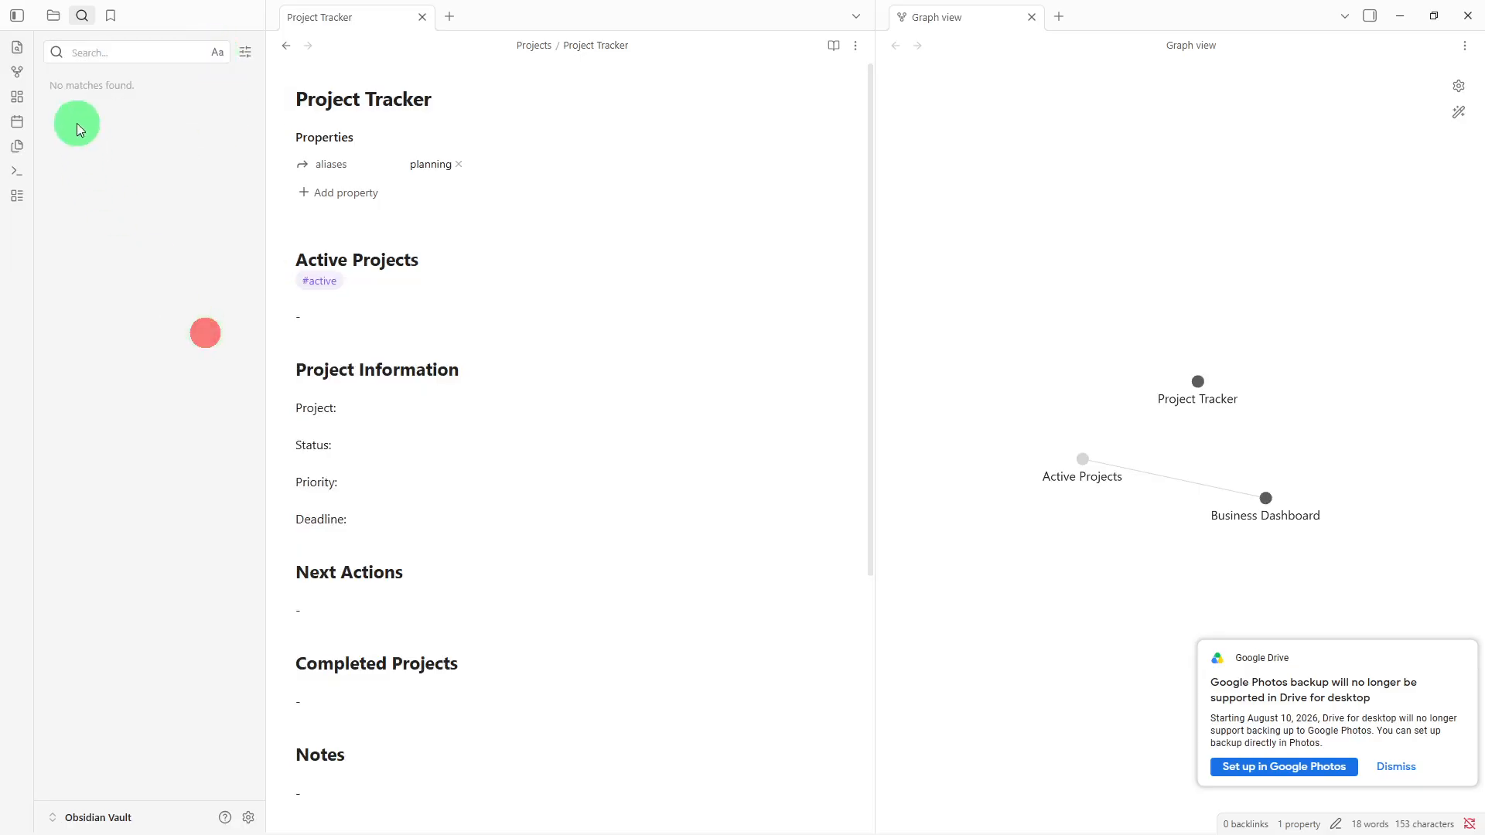
pyautogui.click(54, 15)
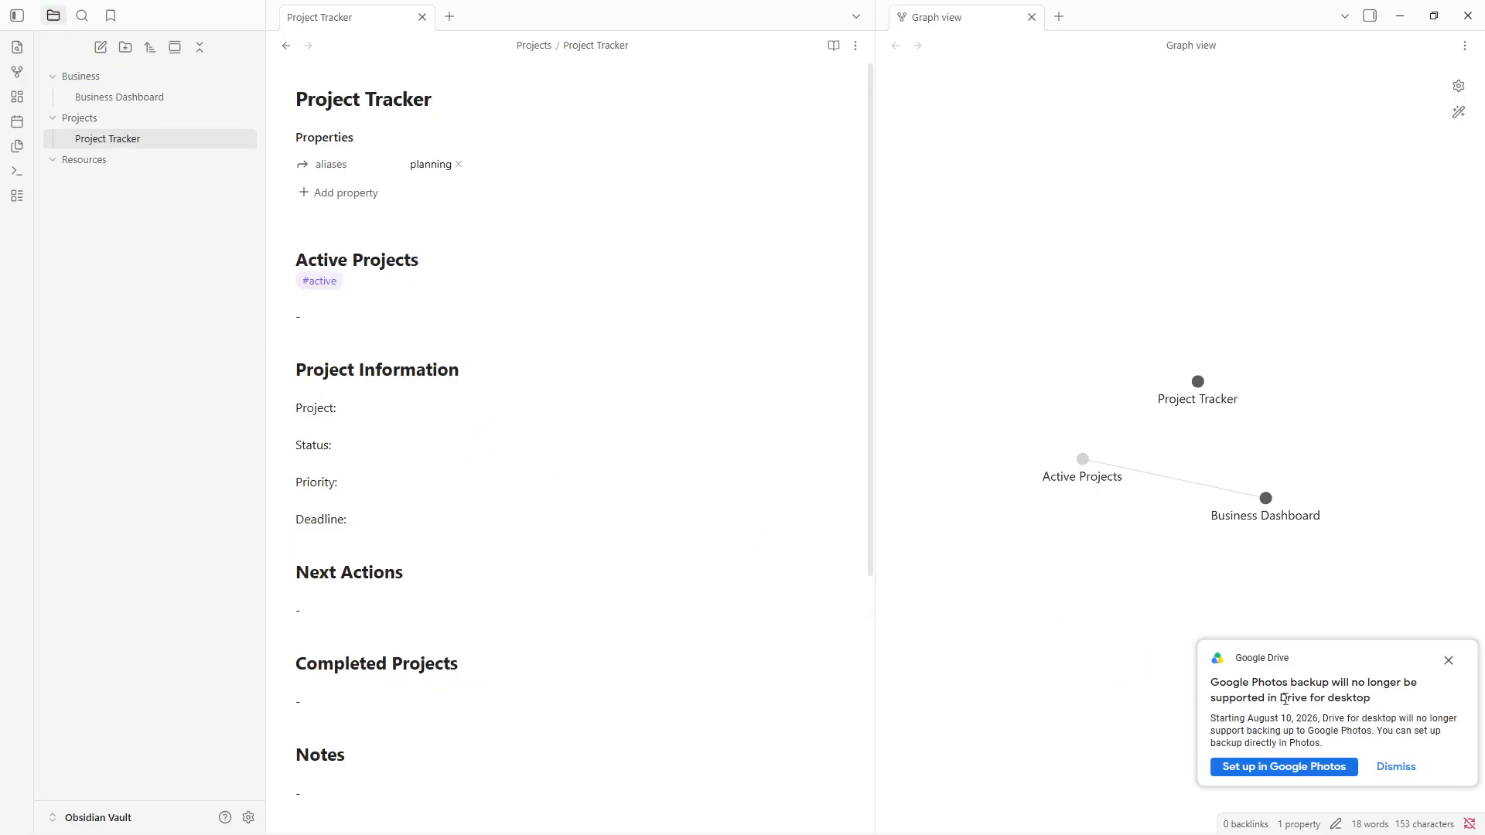
pyautogui.click(1399, 767)
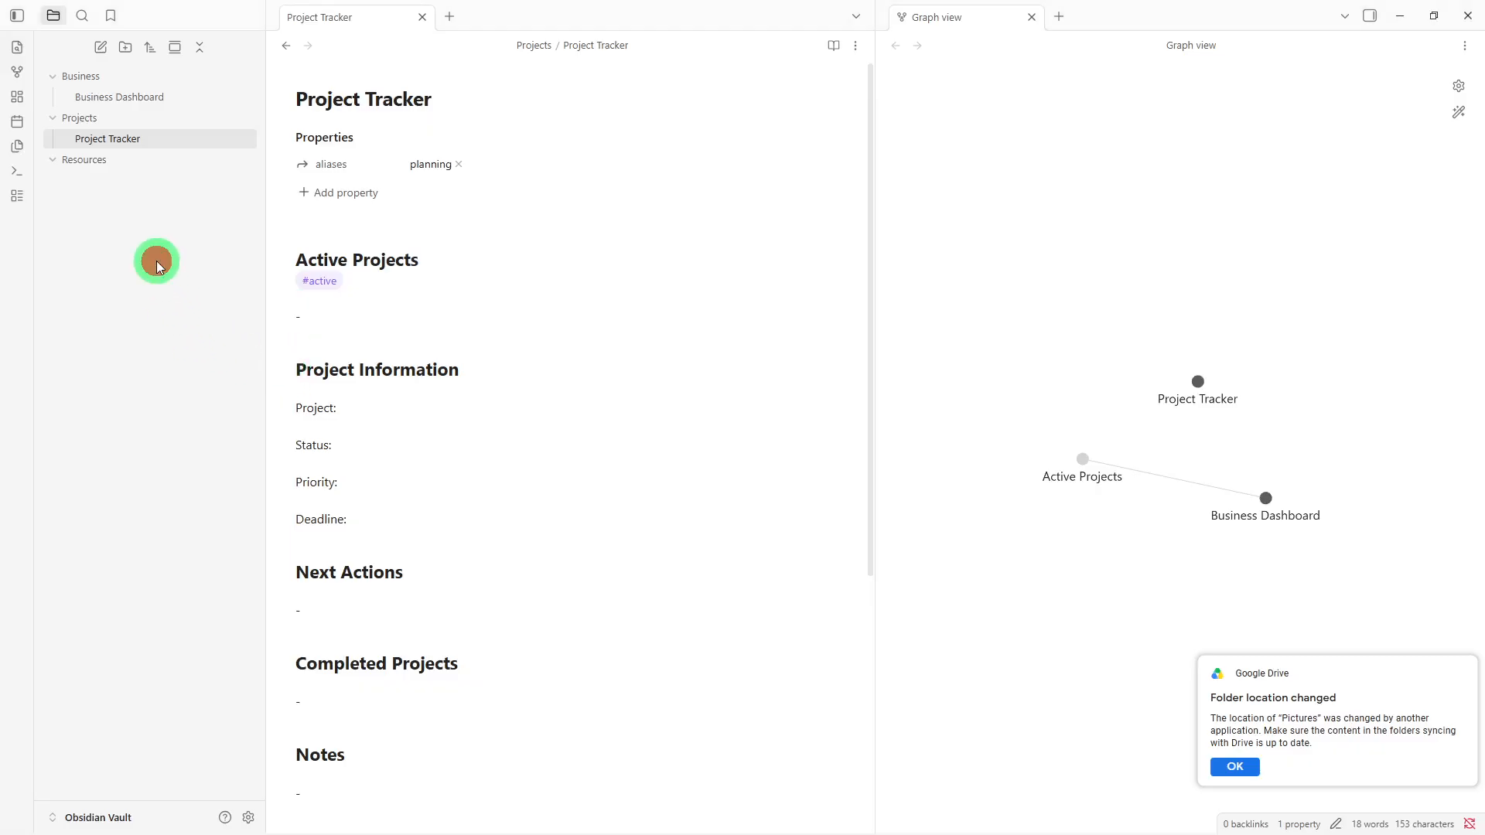
# - Create a new note at the vault root titled "Resource Library"
pyautogui.rightClick(158, 266)
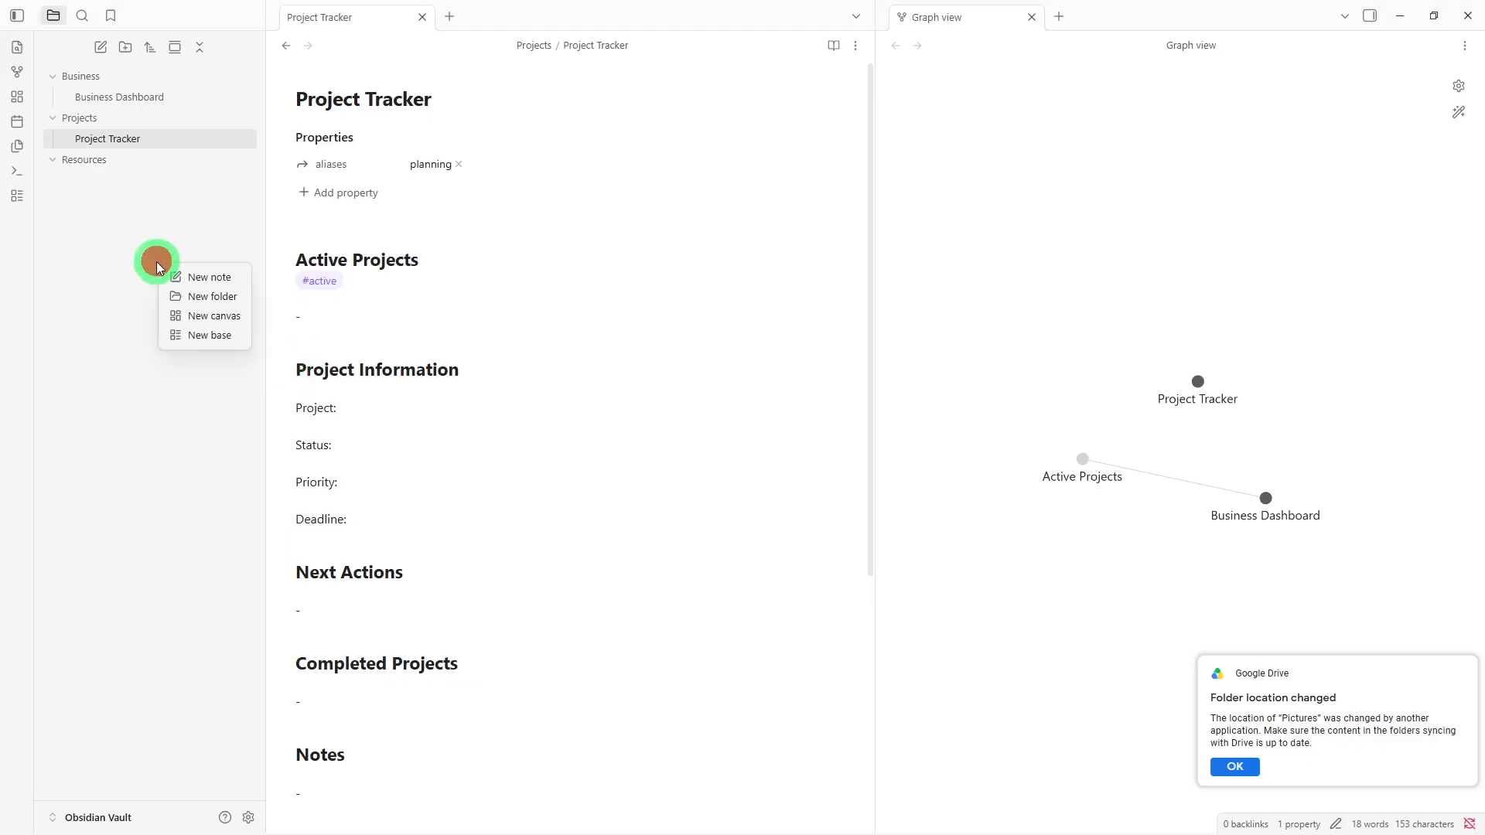
pyautogui.click(200, 278)
pyautogui.press('BackSpace')
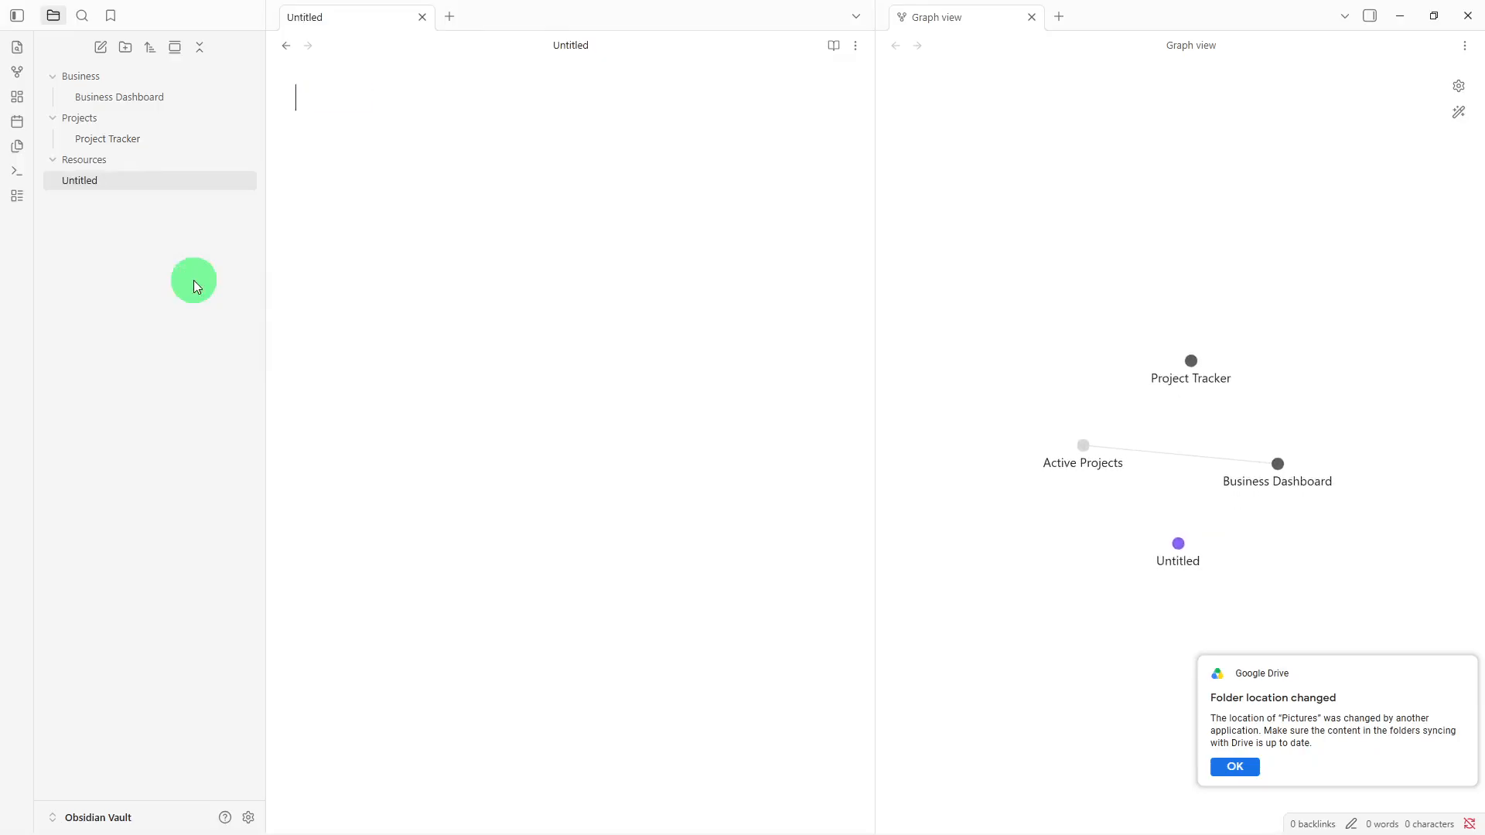
pyautogui.write('Reso')
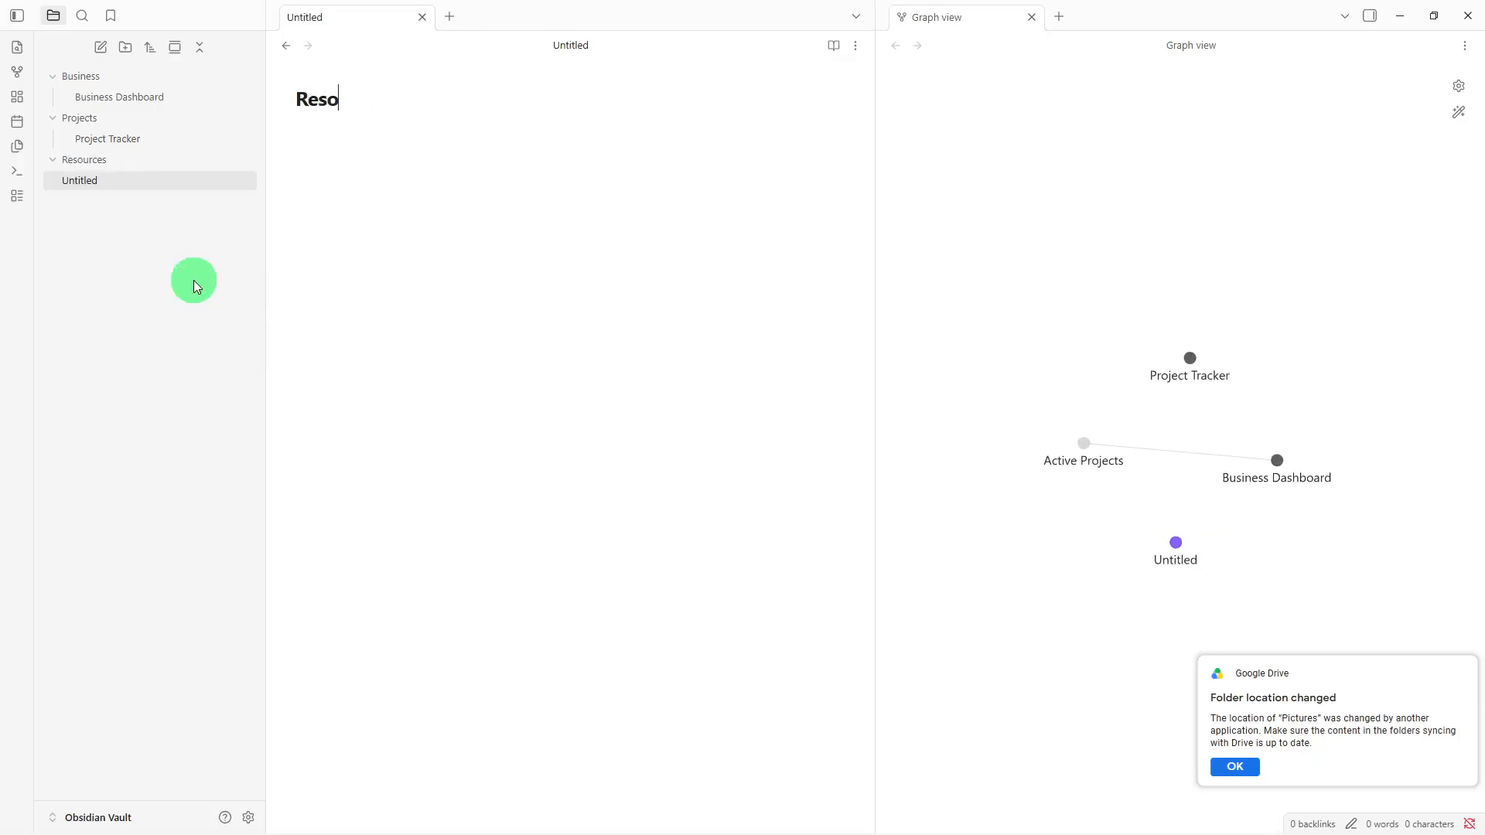
pyautogui.write('urce ')
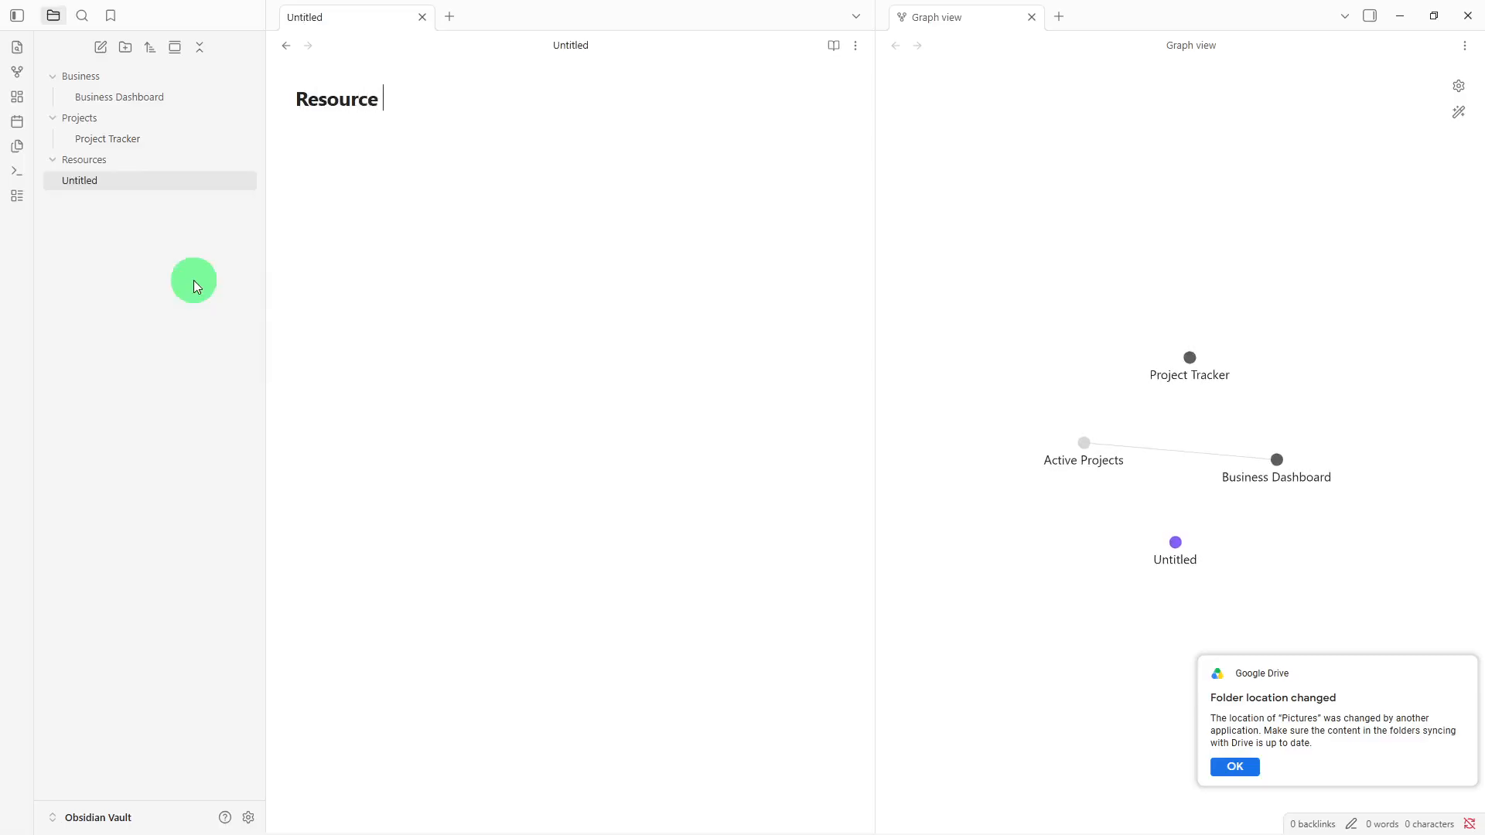
pyautogui.write('Librar')
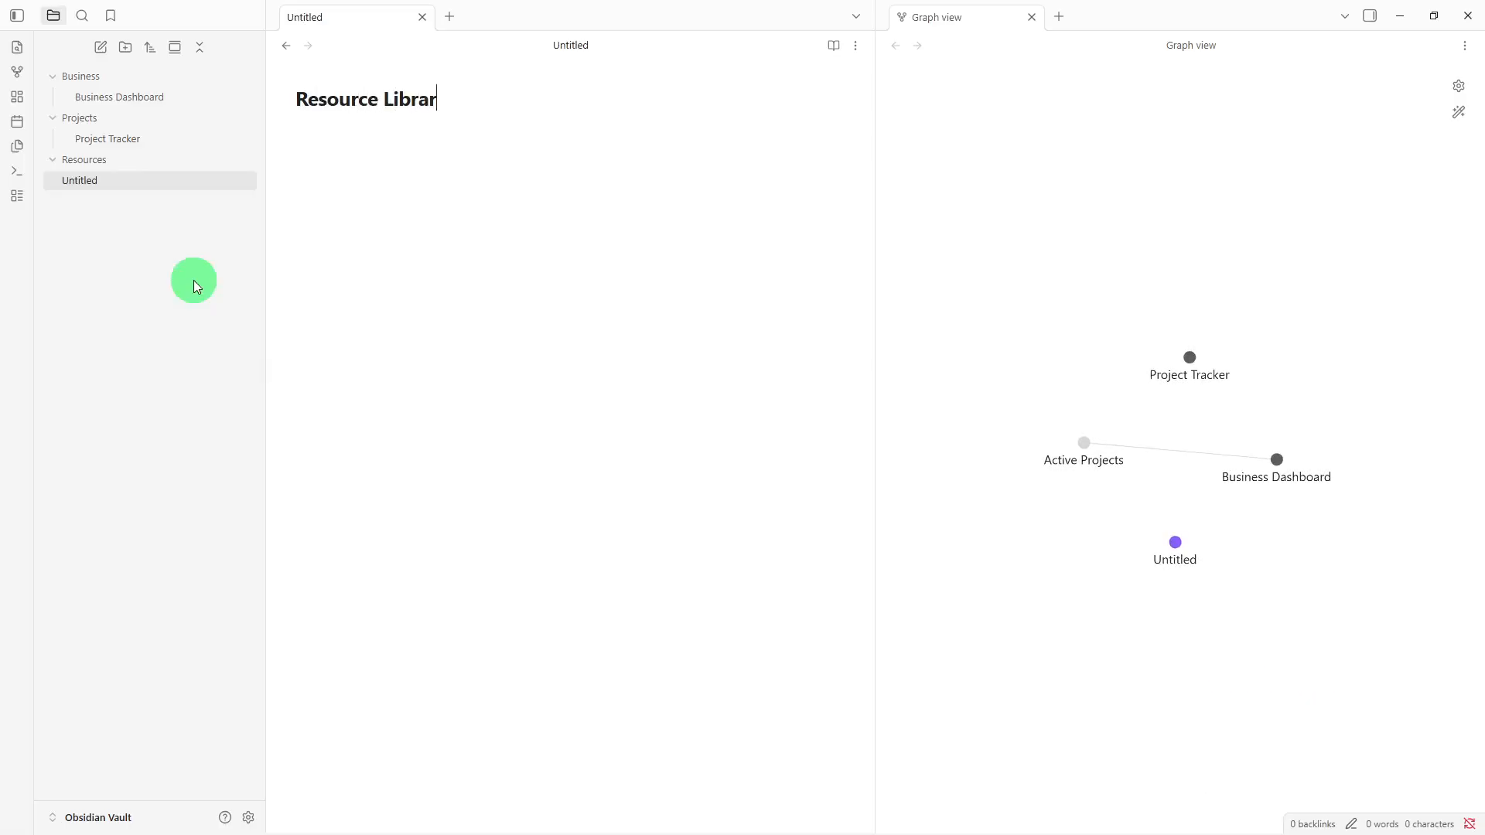
pyautogui.write('y')
pyautogui.press('Return')
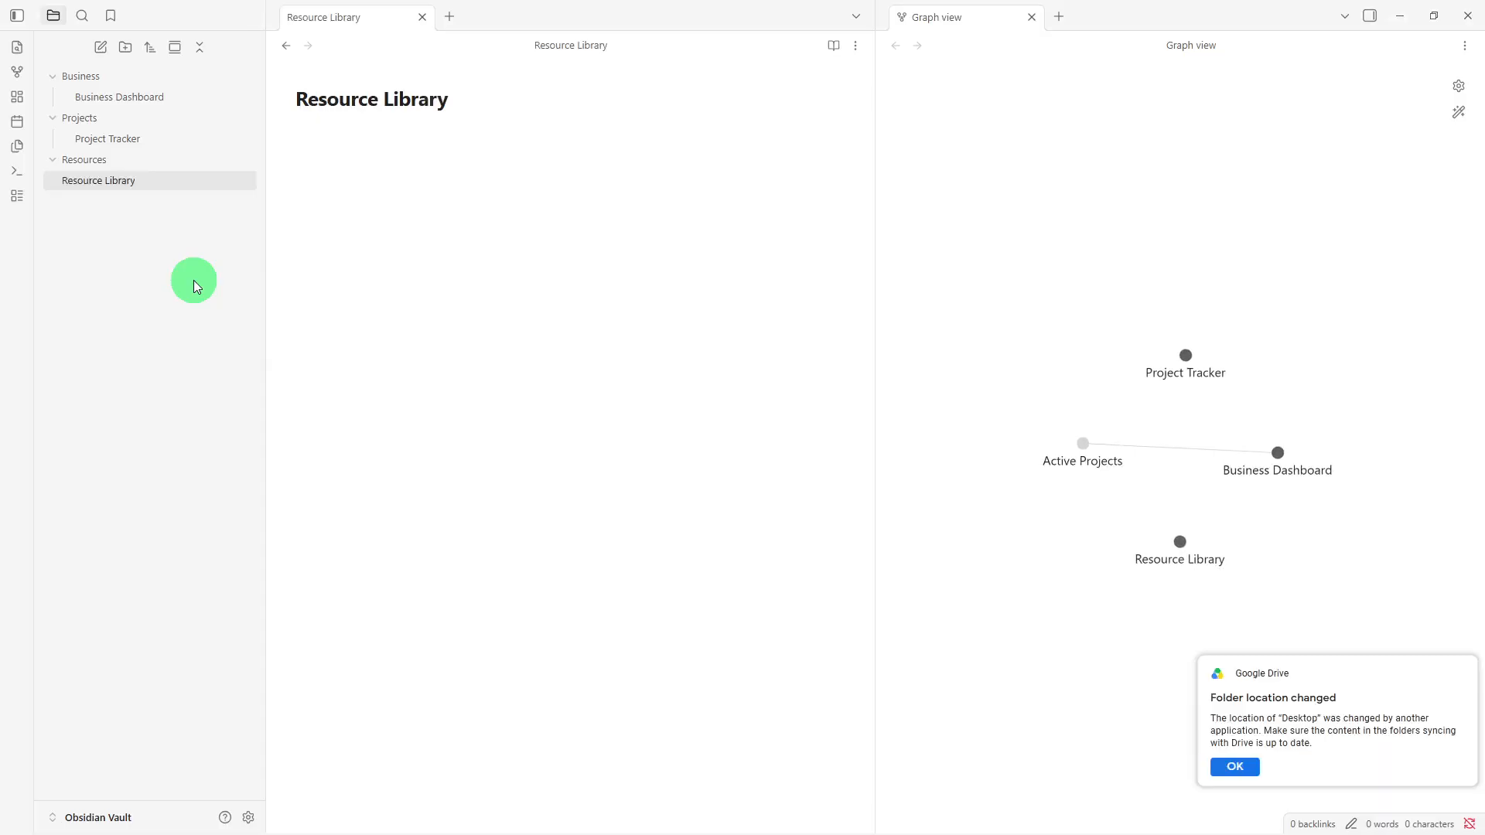
# - Add sections Templates, Documents, Reference Materials, Useful Links and Notes with dash placeholders to the Resource Library note, and close the Google Drive notification
pyautogui.click(341, 197)
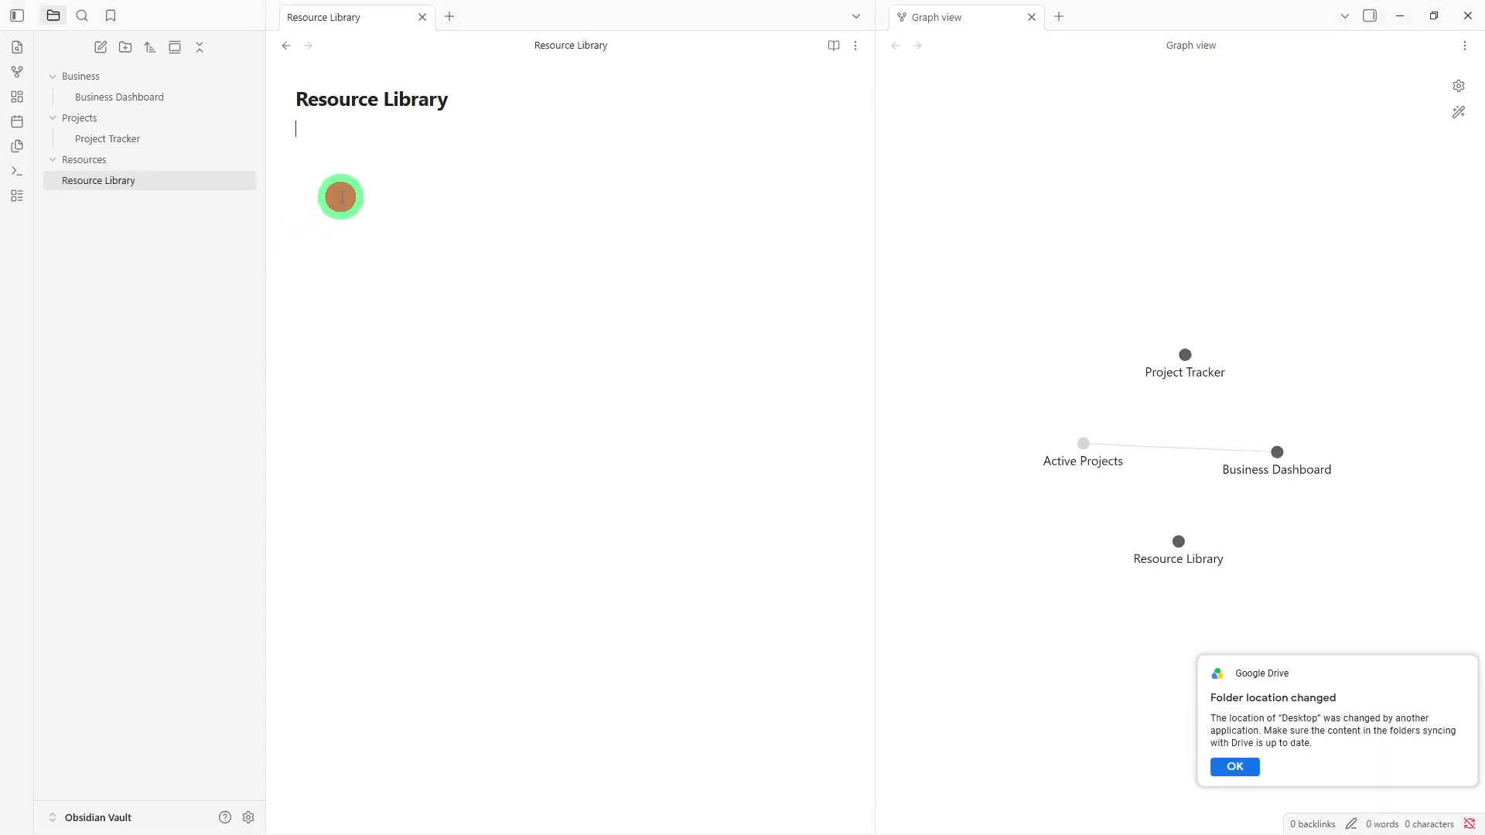
pyautogui.write('## Templates -   ## Documents -   ## Reference Materials -   ## Useful Links -   ## Notes -')
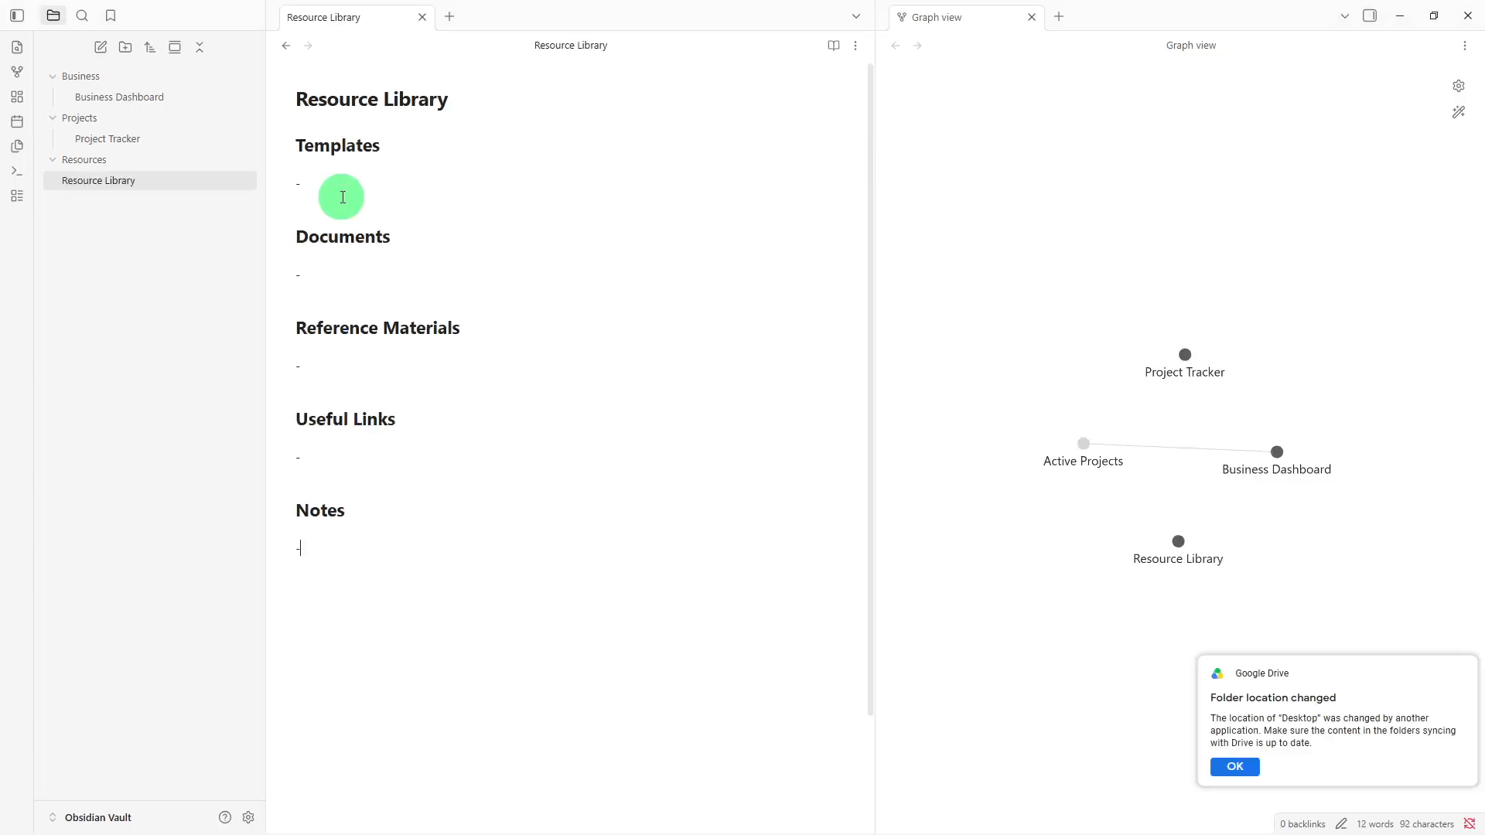
pyautogui.moveTo(1311, 680)
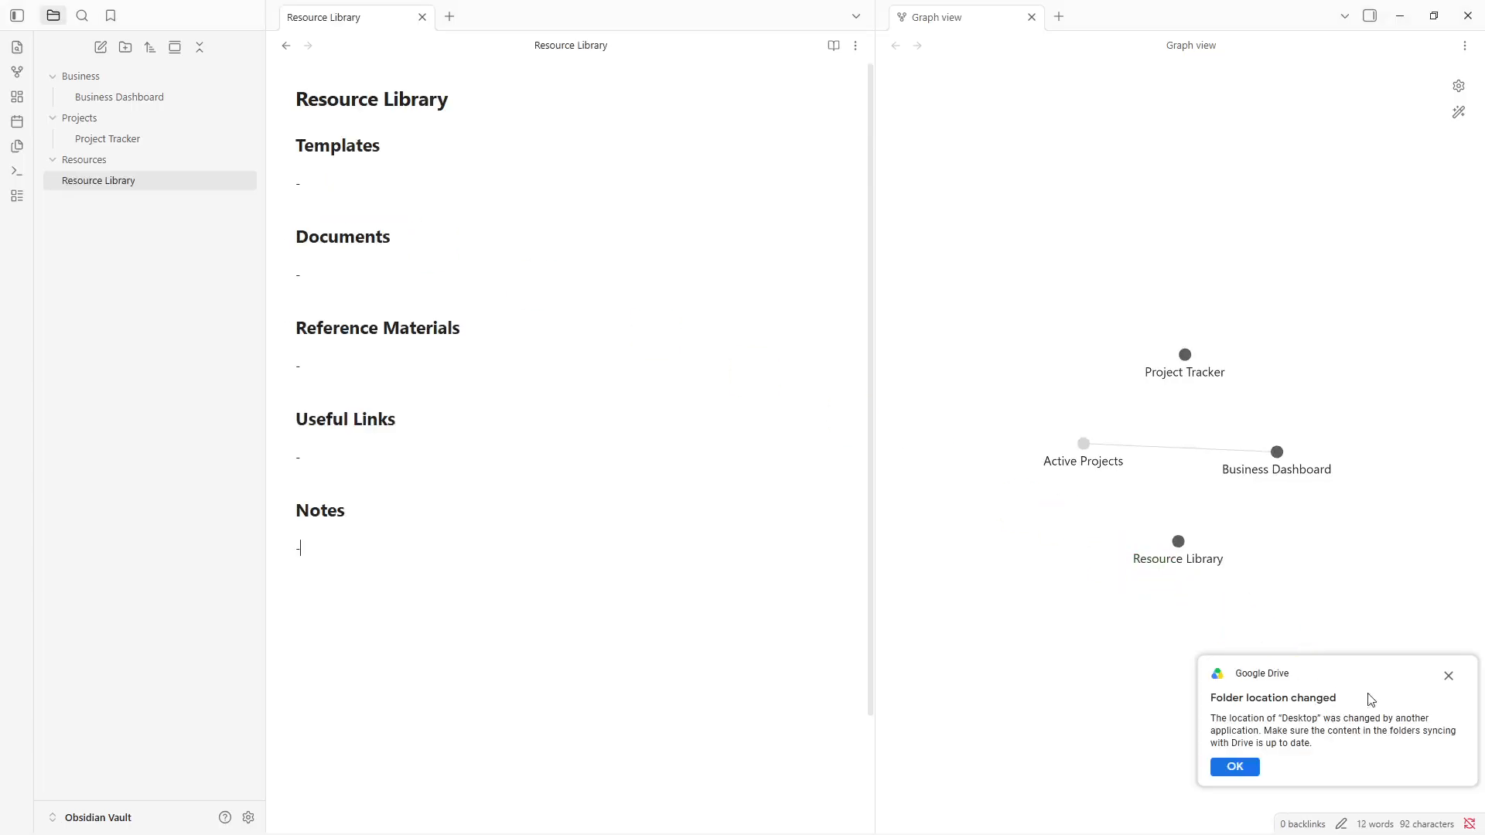
pyautogui.click(1443, 679)
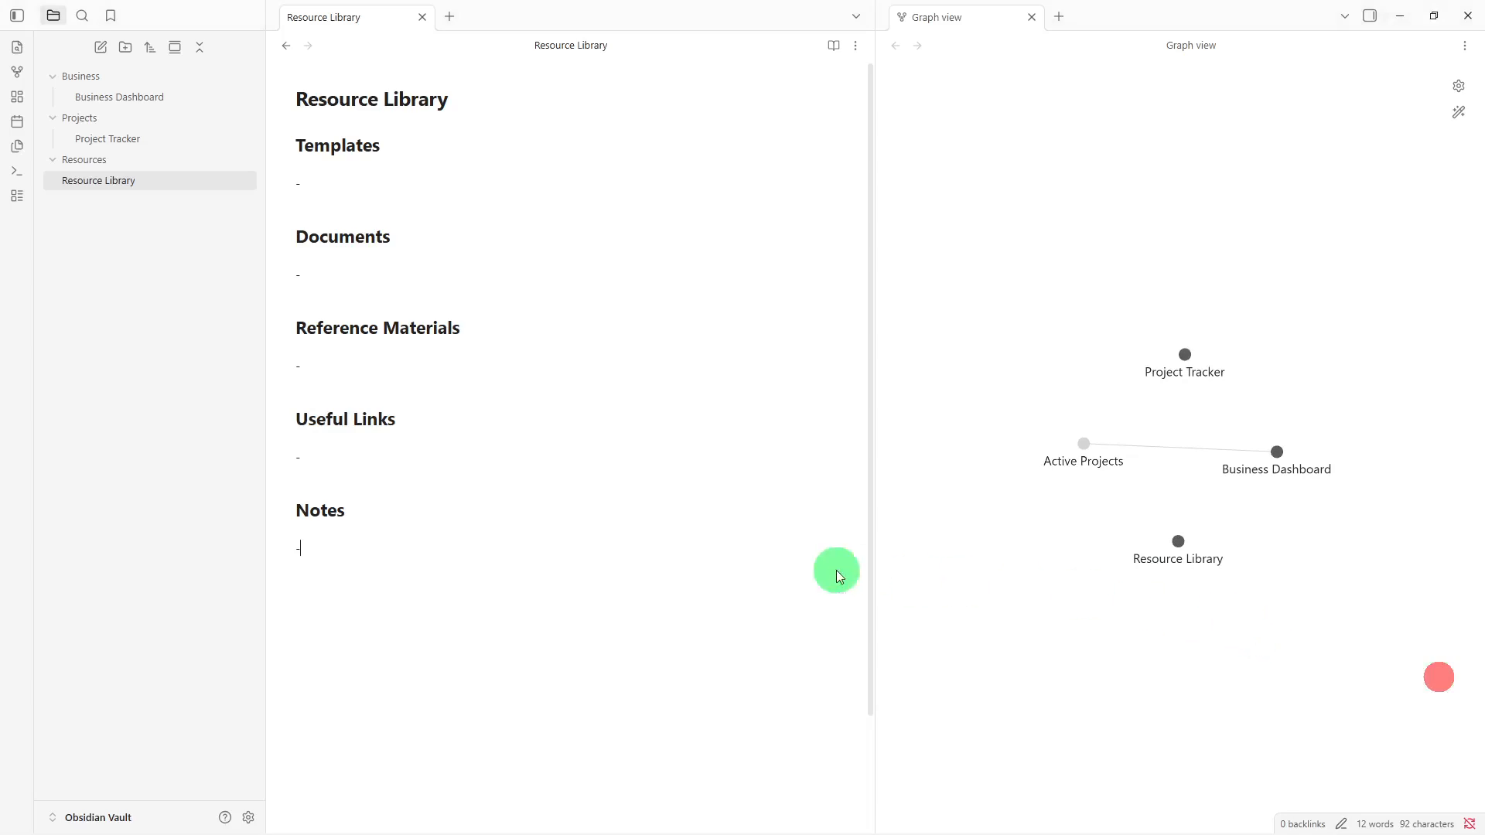
# - Turn the Useful Links heading text in the Resource Library note into an internal link by enclosing it in double square brackets
pyautogui.click(297, 427)
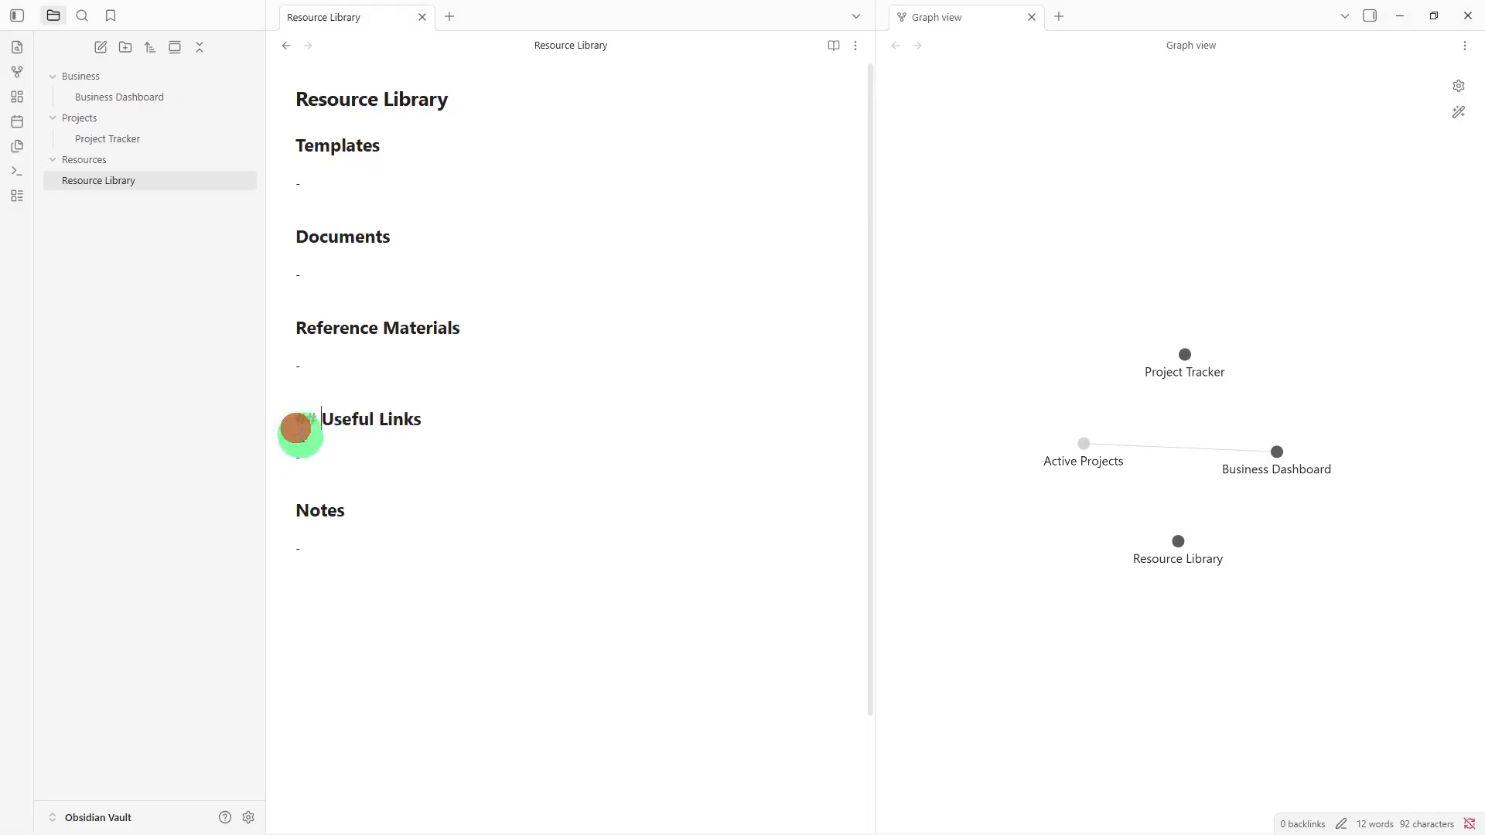
pyautogui.write('[[')
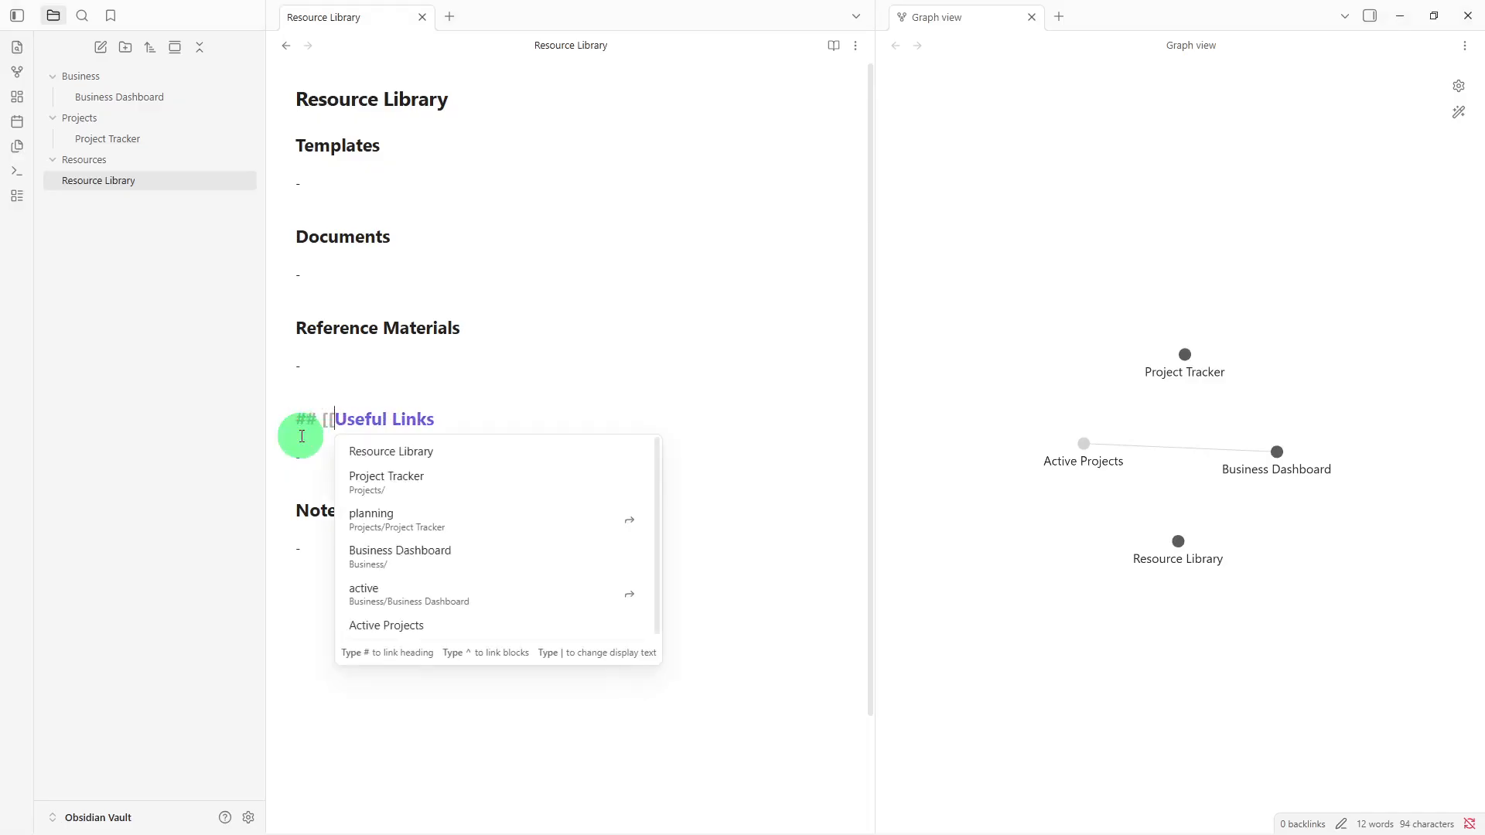
pyautogui.press('Right')
pyautogui.press('Right')
pyautogui.press('Right')
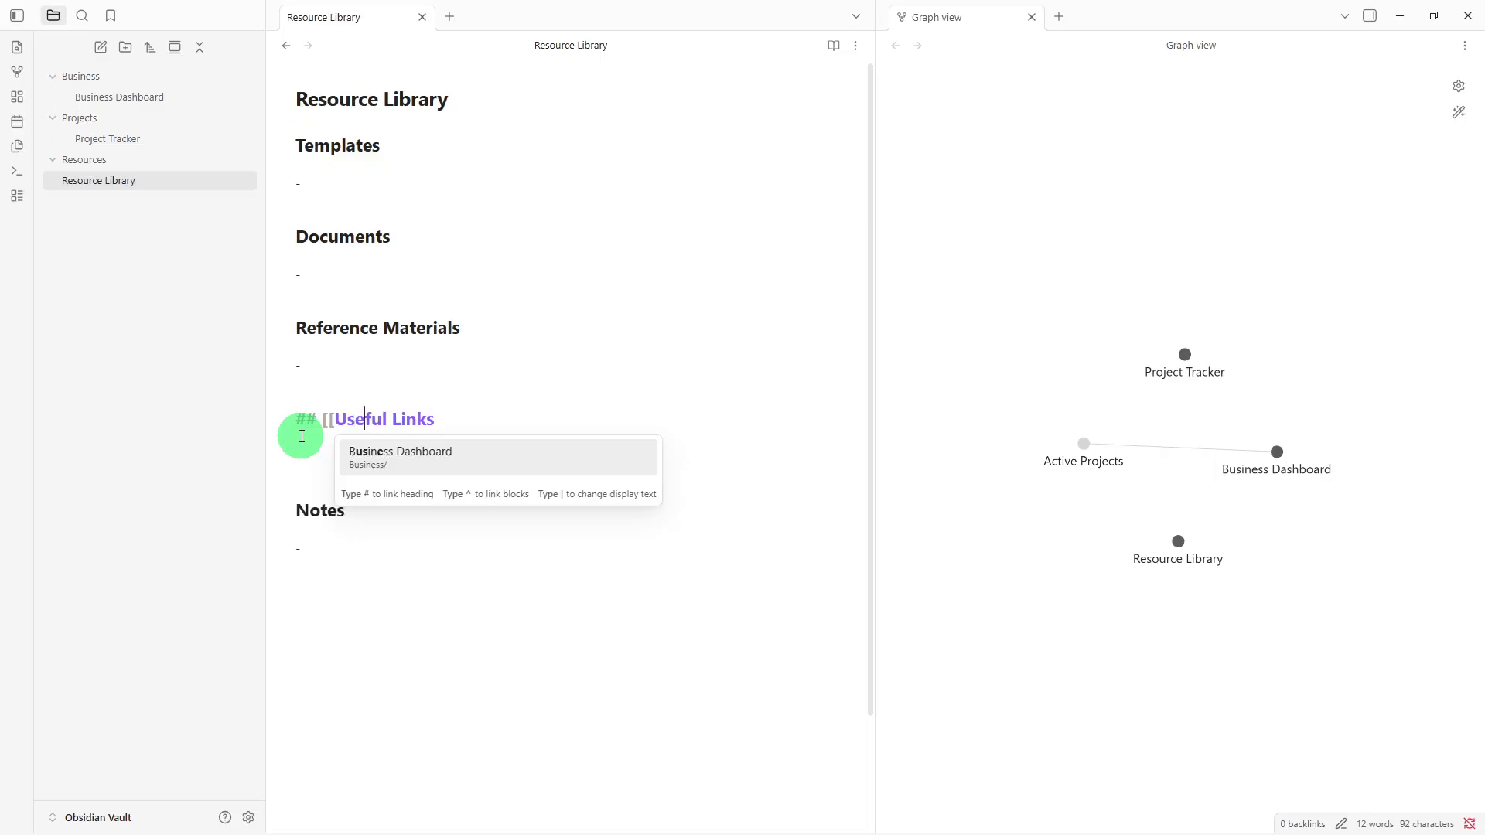
pyautogui.press('Right')
pyautogui.press('Right')
pyautogui.press('Right')
pyautogui.press('Right')
pyautogui.press('Right')
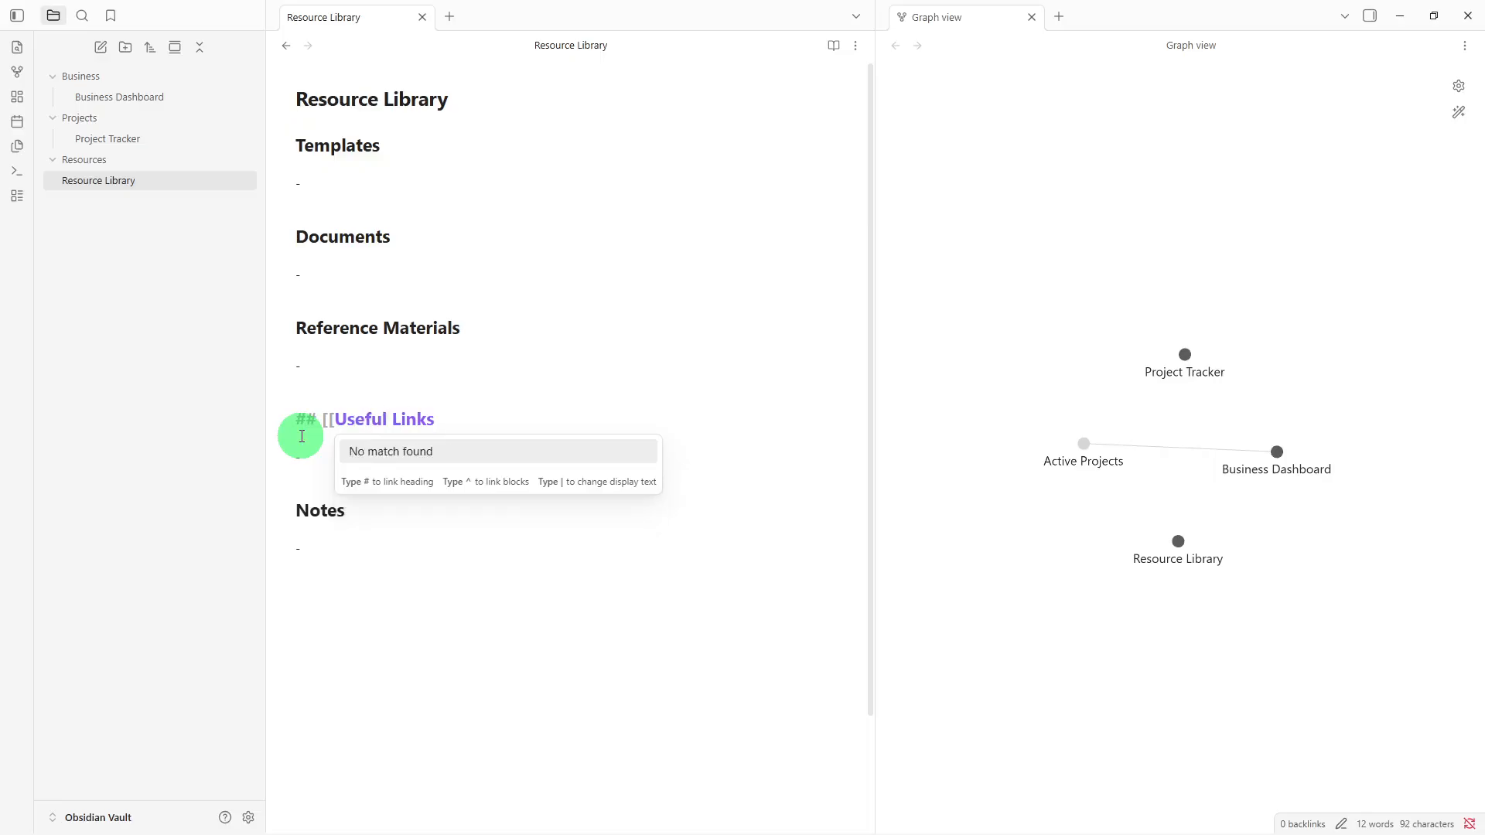
pyautogui.write(']]')
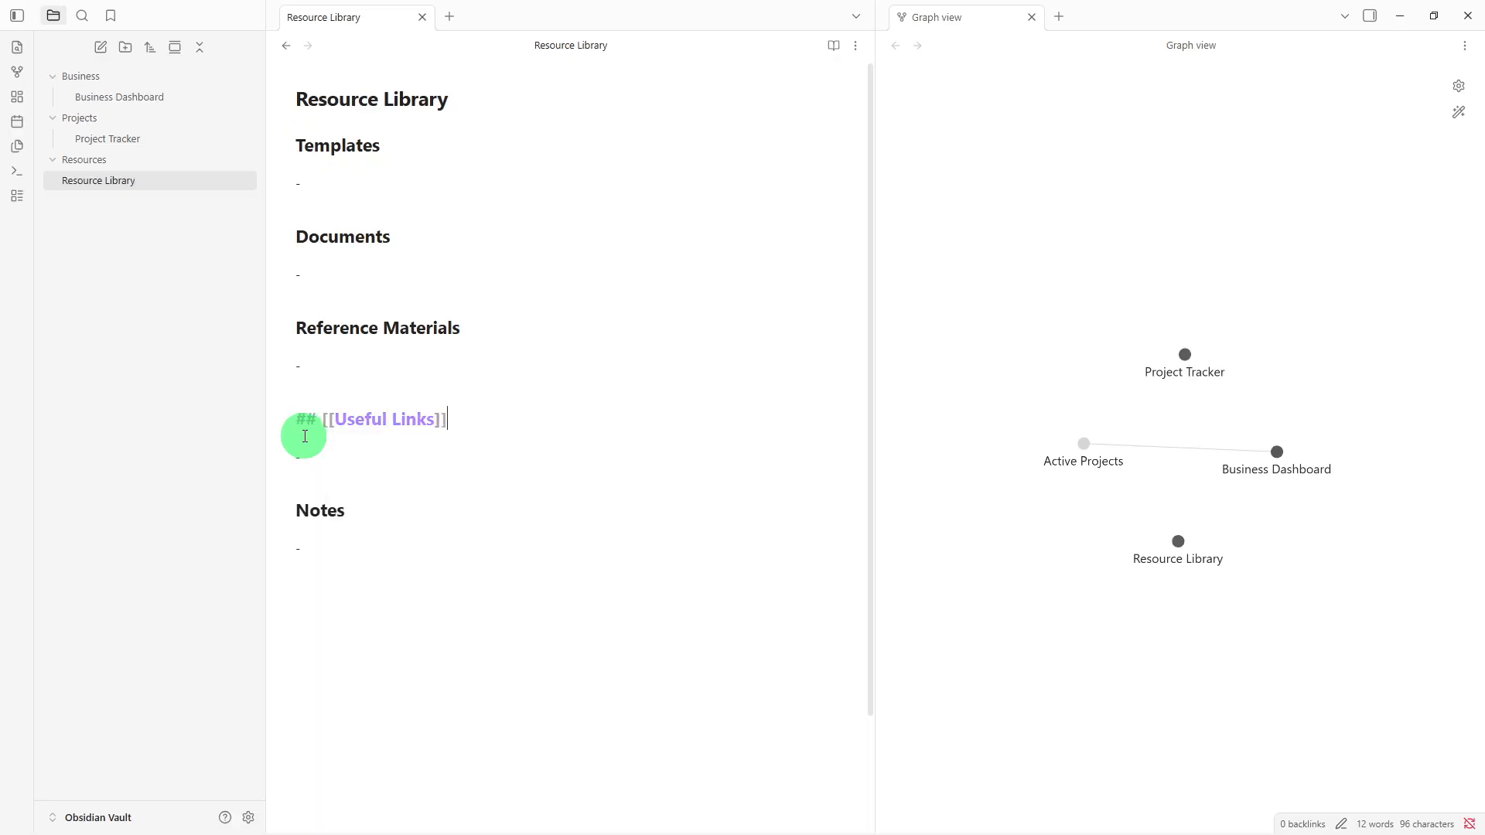
pyautogui.click(345, 473)
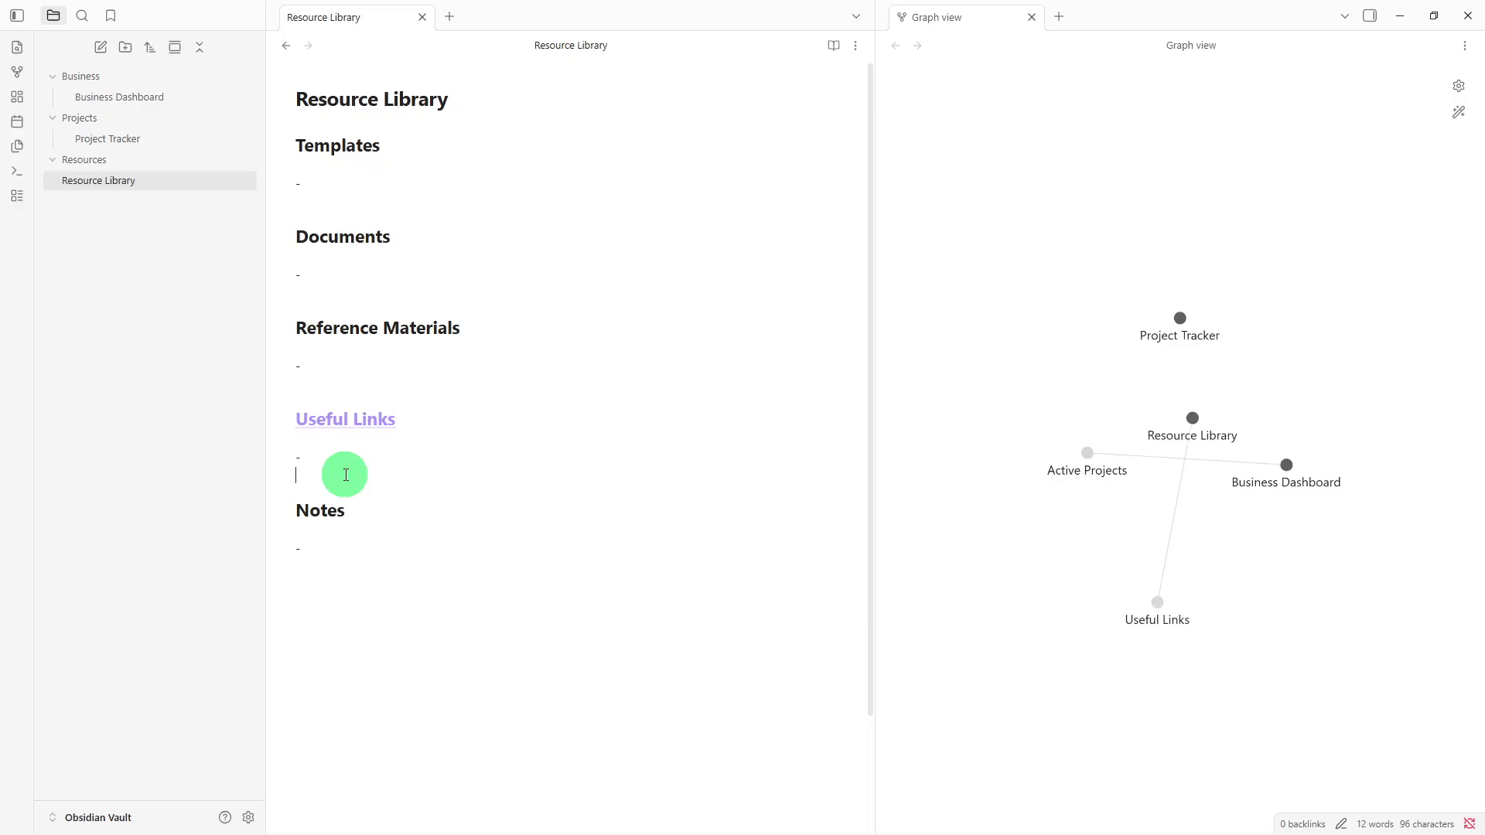
# - In the Project Tracker note, turn the Completed Projects heading text into an internal link by enclosing it in double square brackets
pyautogui.click(117, 138)
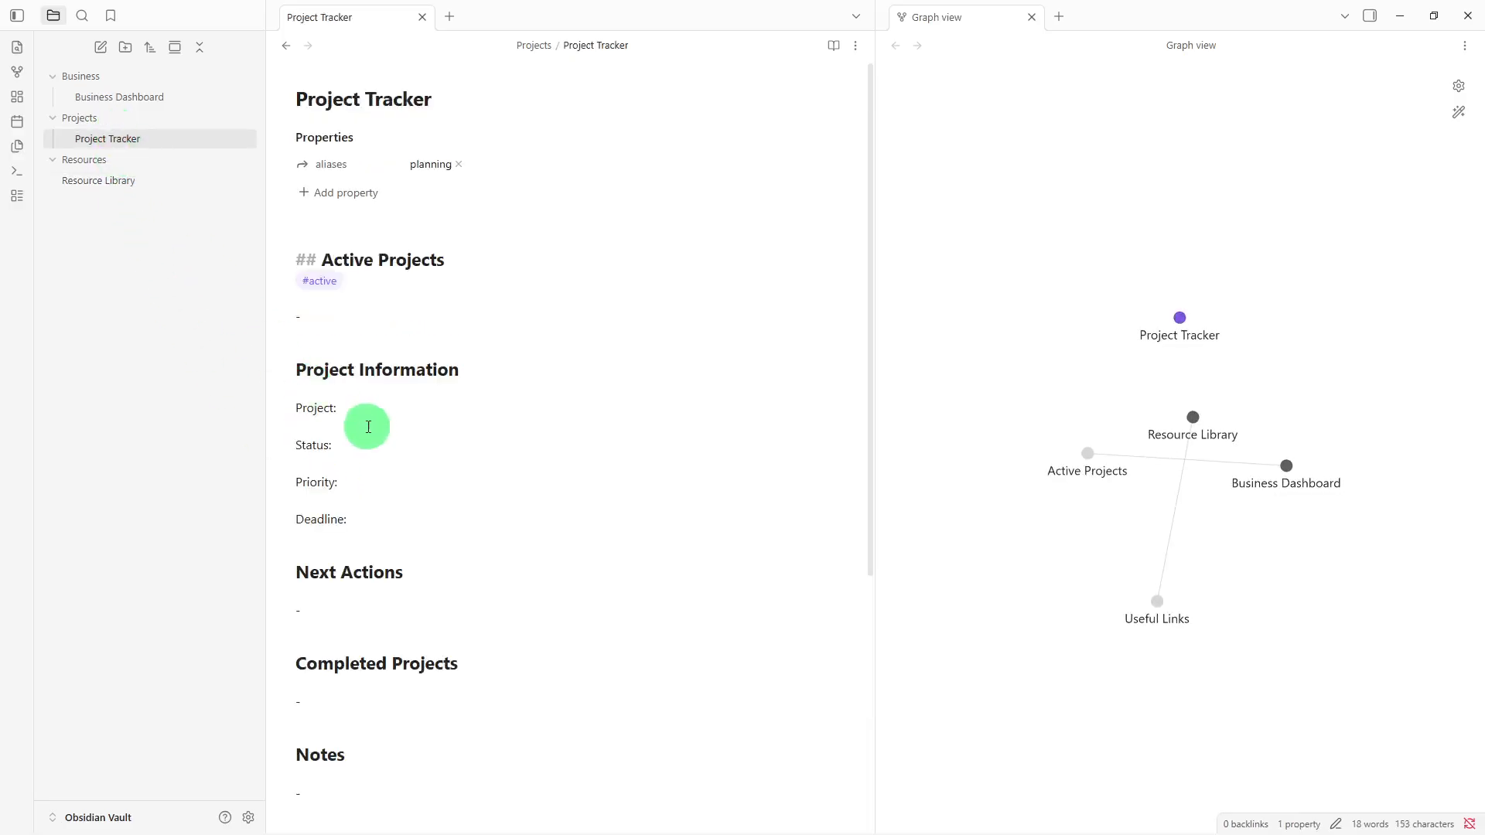
pyautogui.scroll(-2, 360, 422)
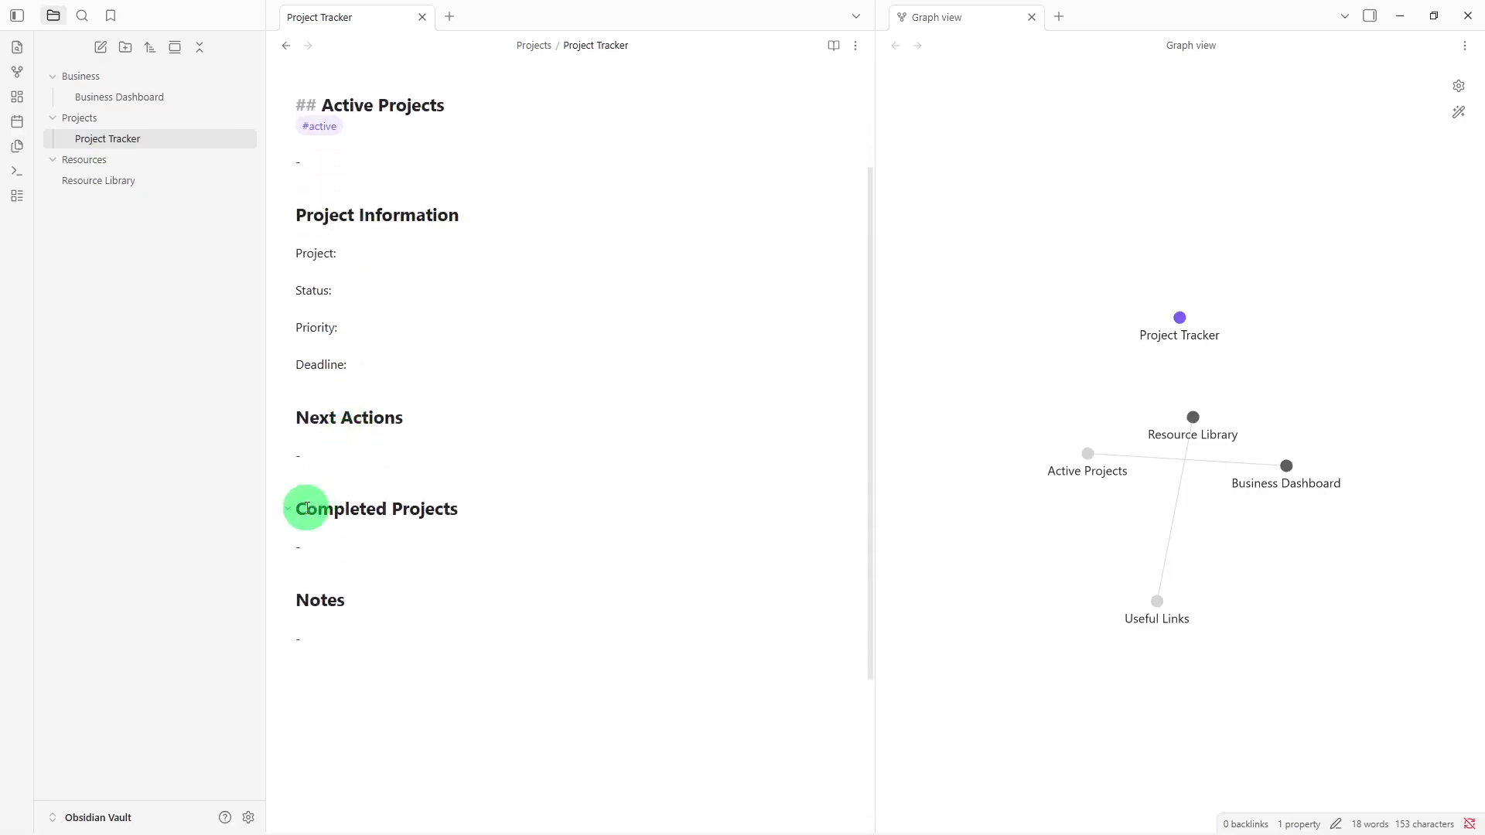
pyautogui.click(296, 511)
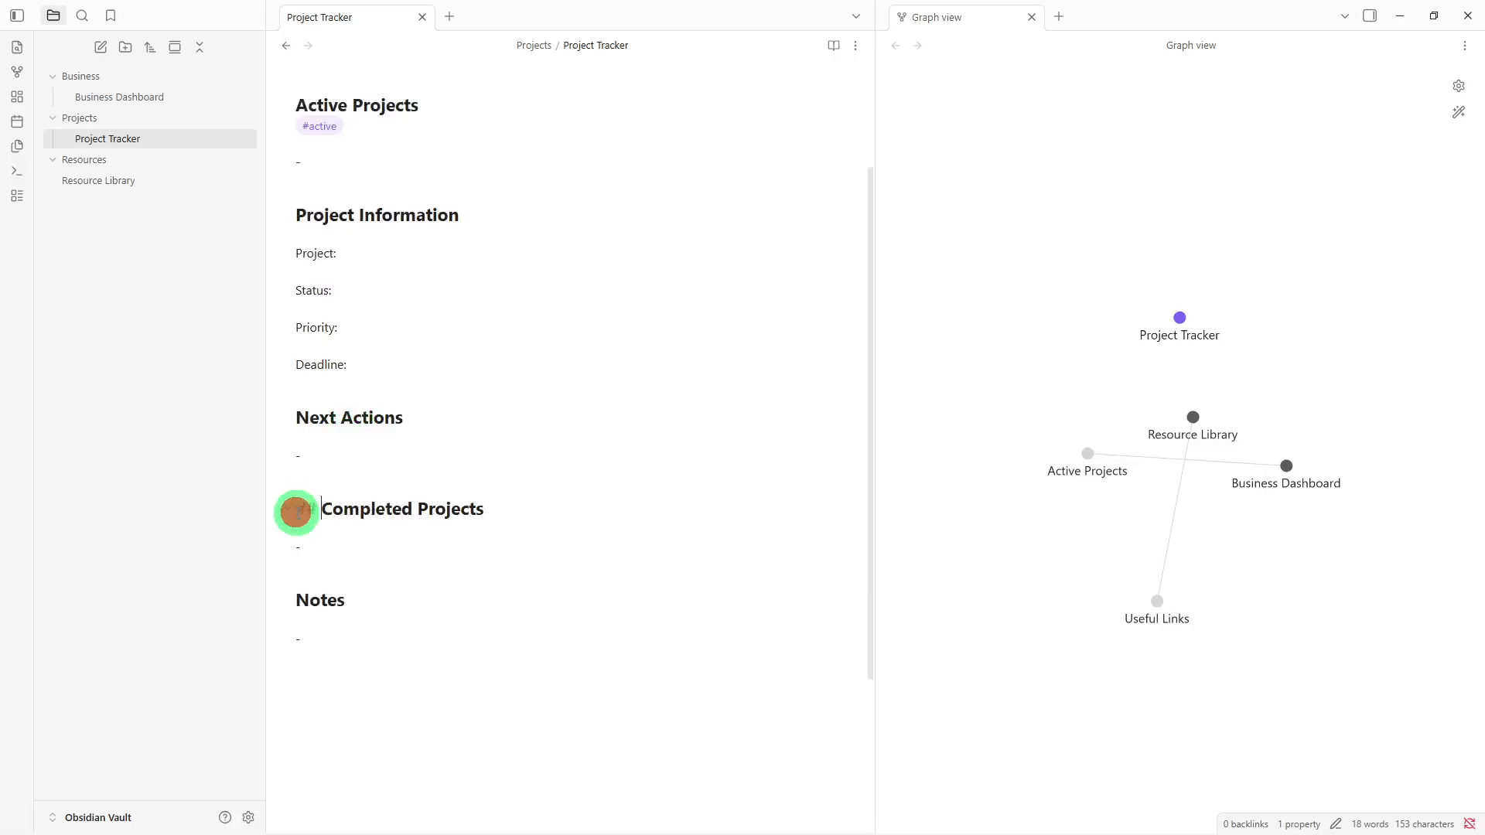
pyautogui.write('[[')
pyautogui.press('Right')
pyautogui.press('Right')
pyautogui.press('Right')
pyautogui.press('Right')
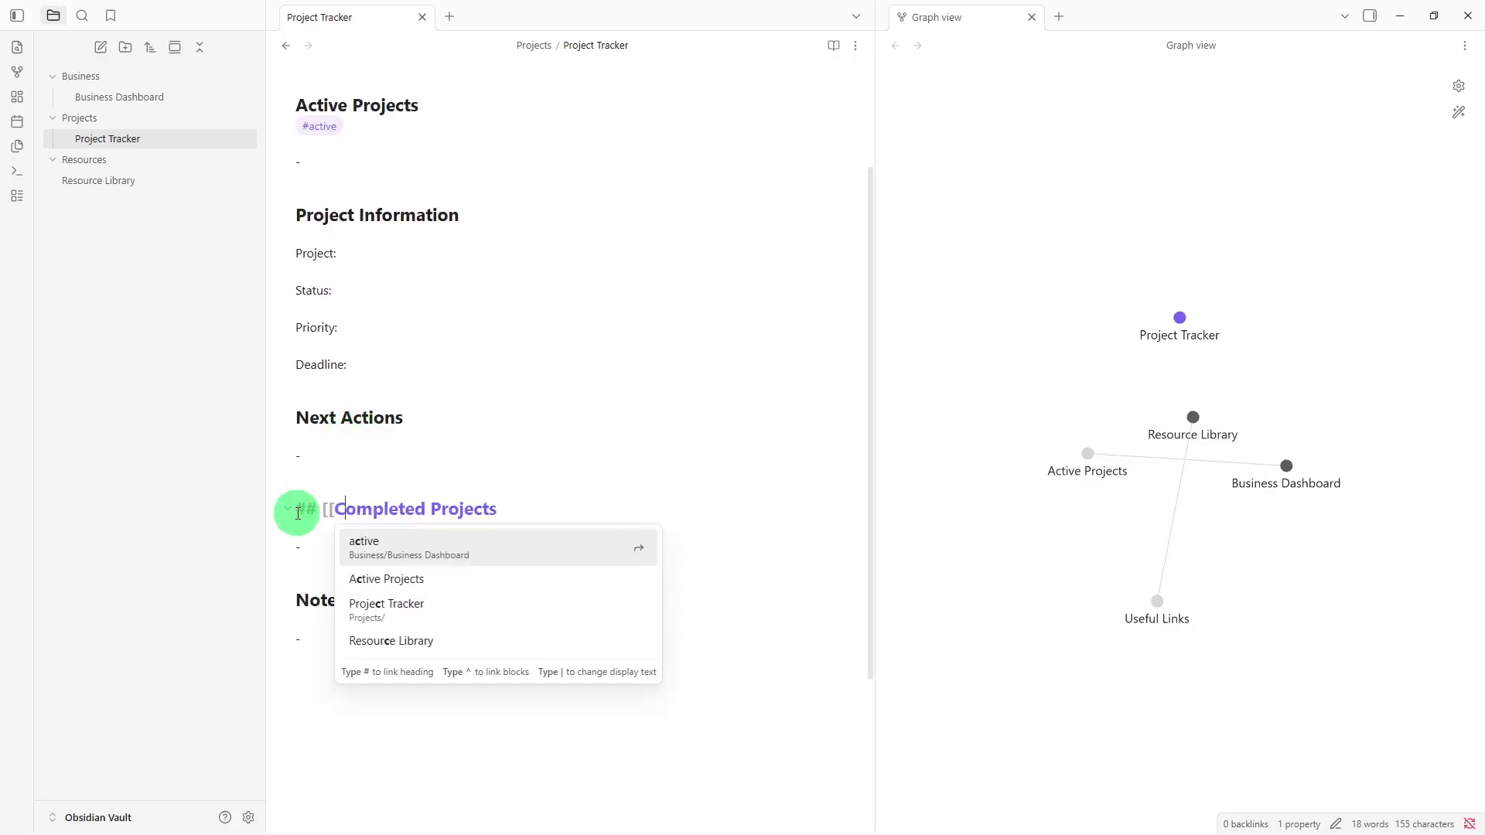
pyautogui.press('Right')
pyautogui.press('Right')
pyautogui.press('Right')
pyautogui.press('Right')
pyautogui.press('Right')
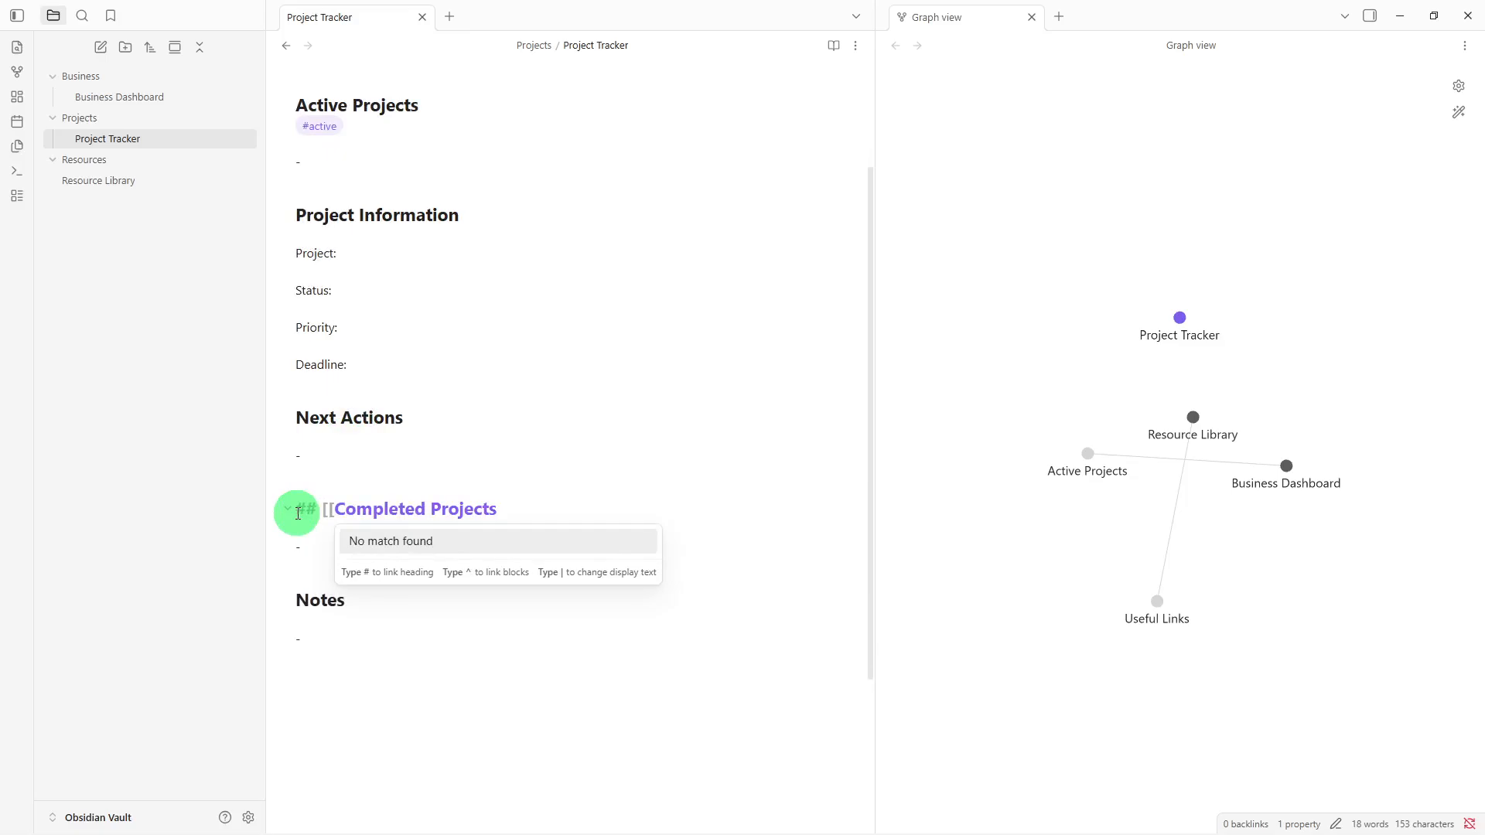
pyautogui.write(']]')
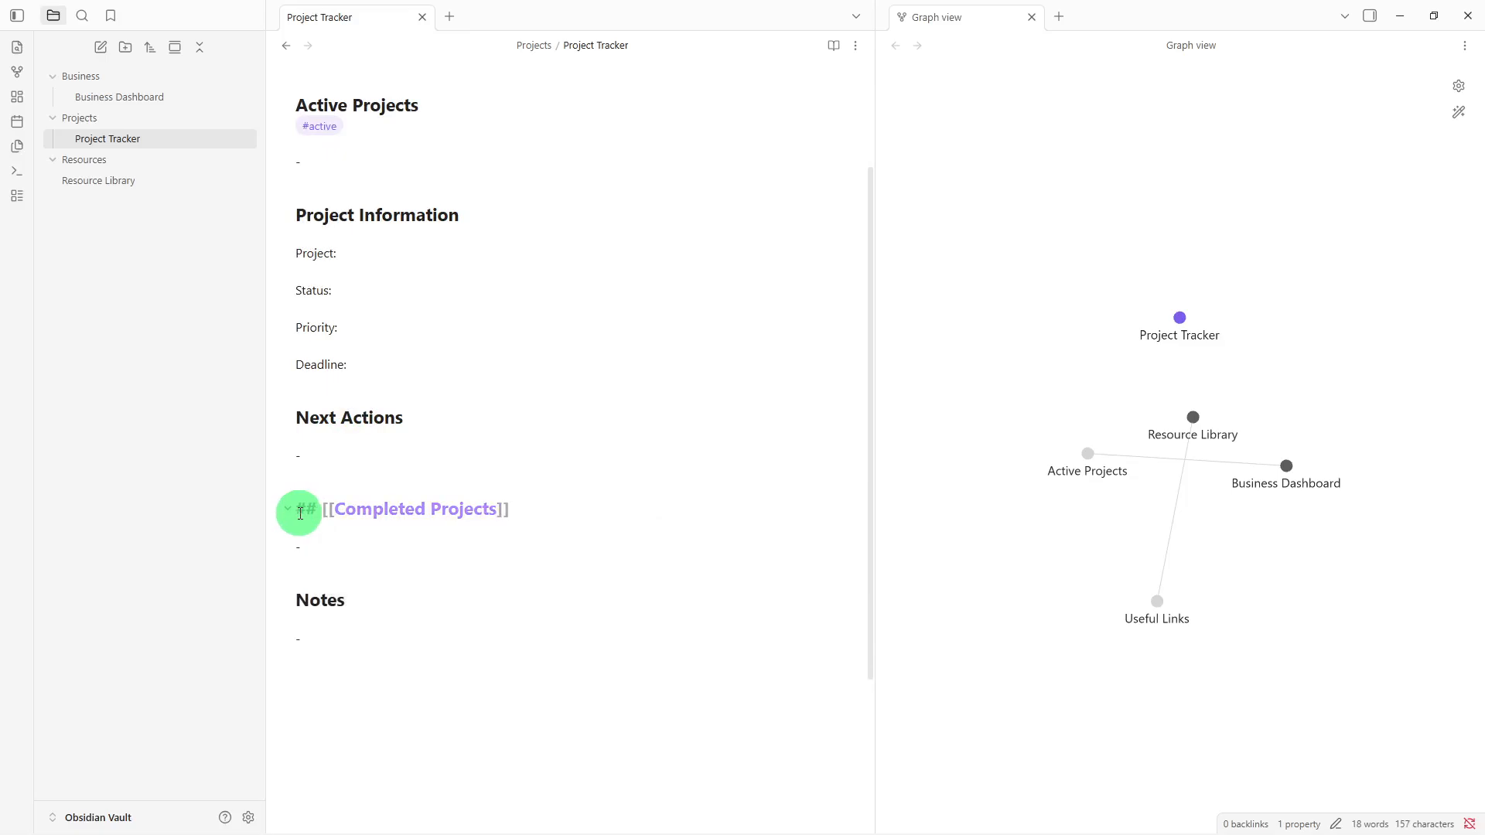
# - Add the tag #completed on the line beneath the Completed Projects heading in the Project Tracker note
pyautogui.click(341, 534)
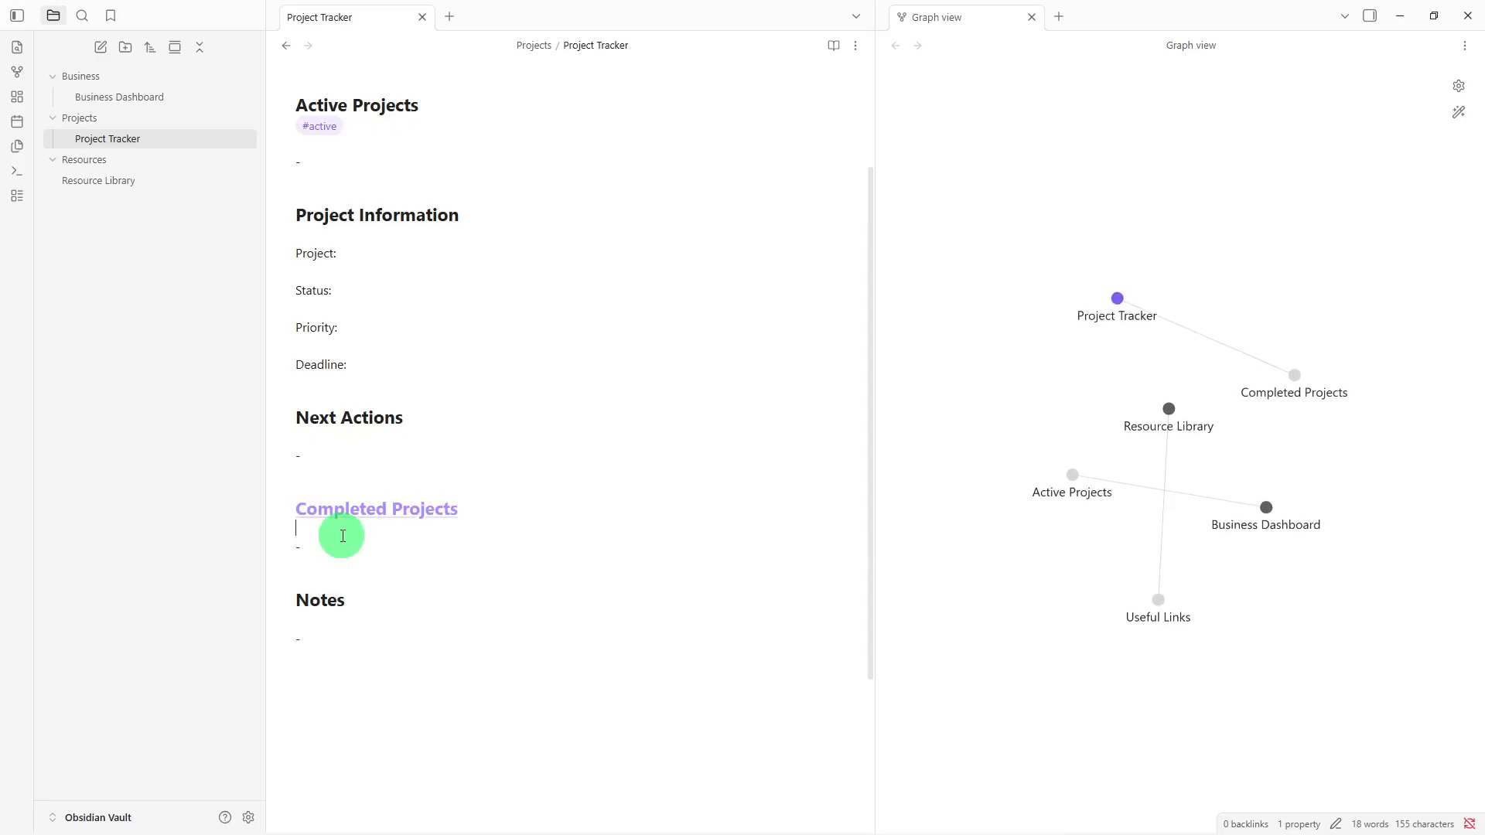
pyautogui.write('#')
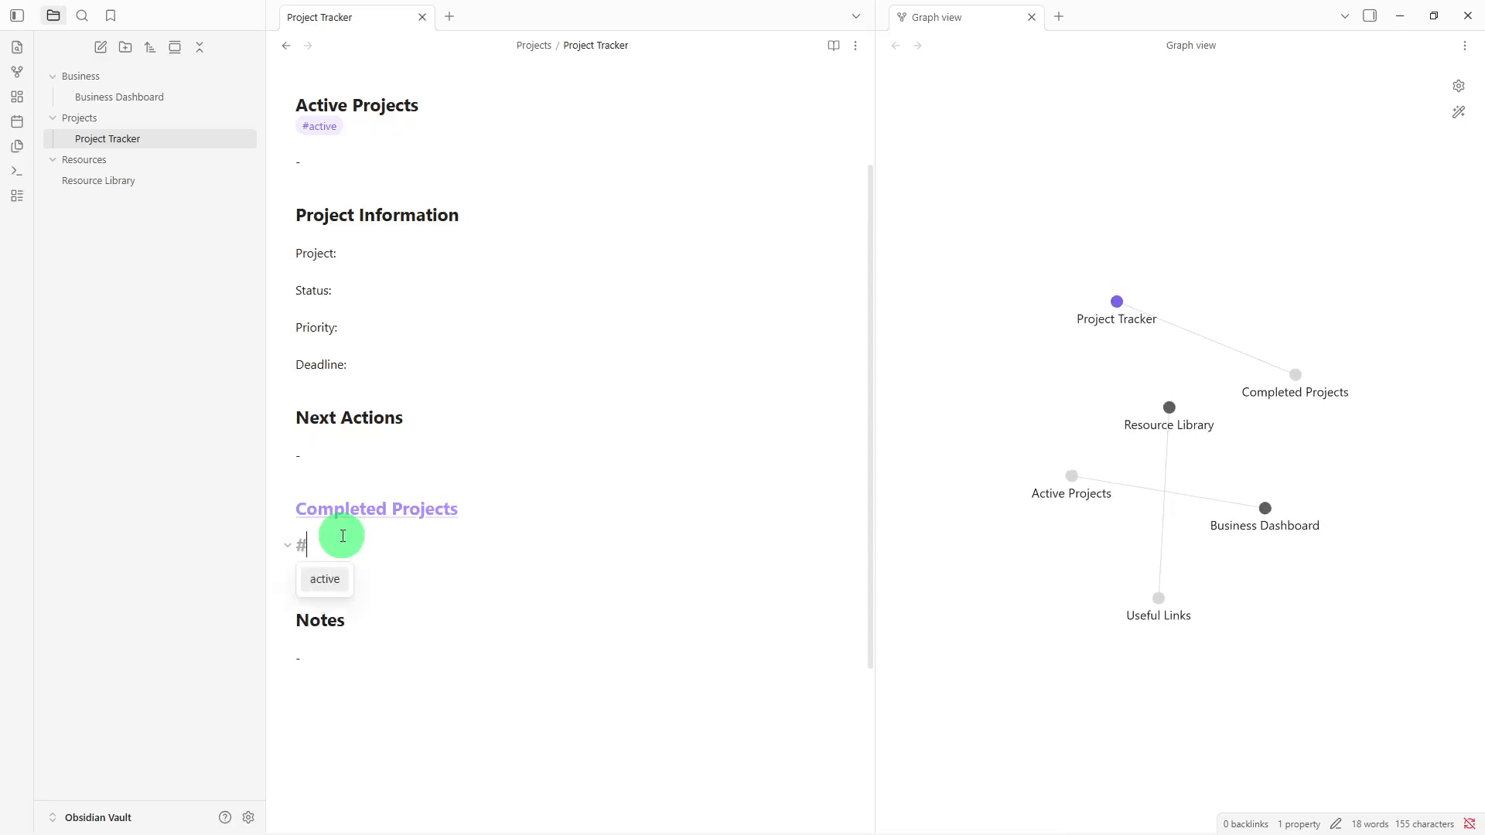
pyautogui.write('do')
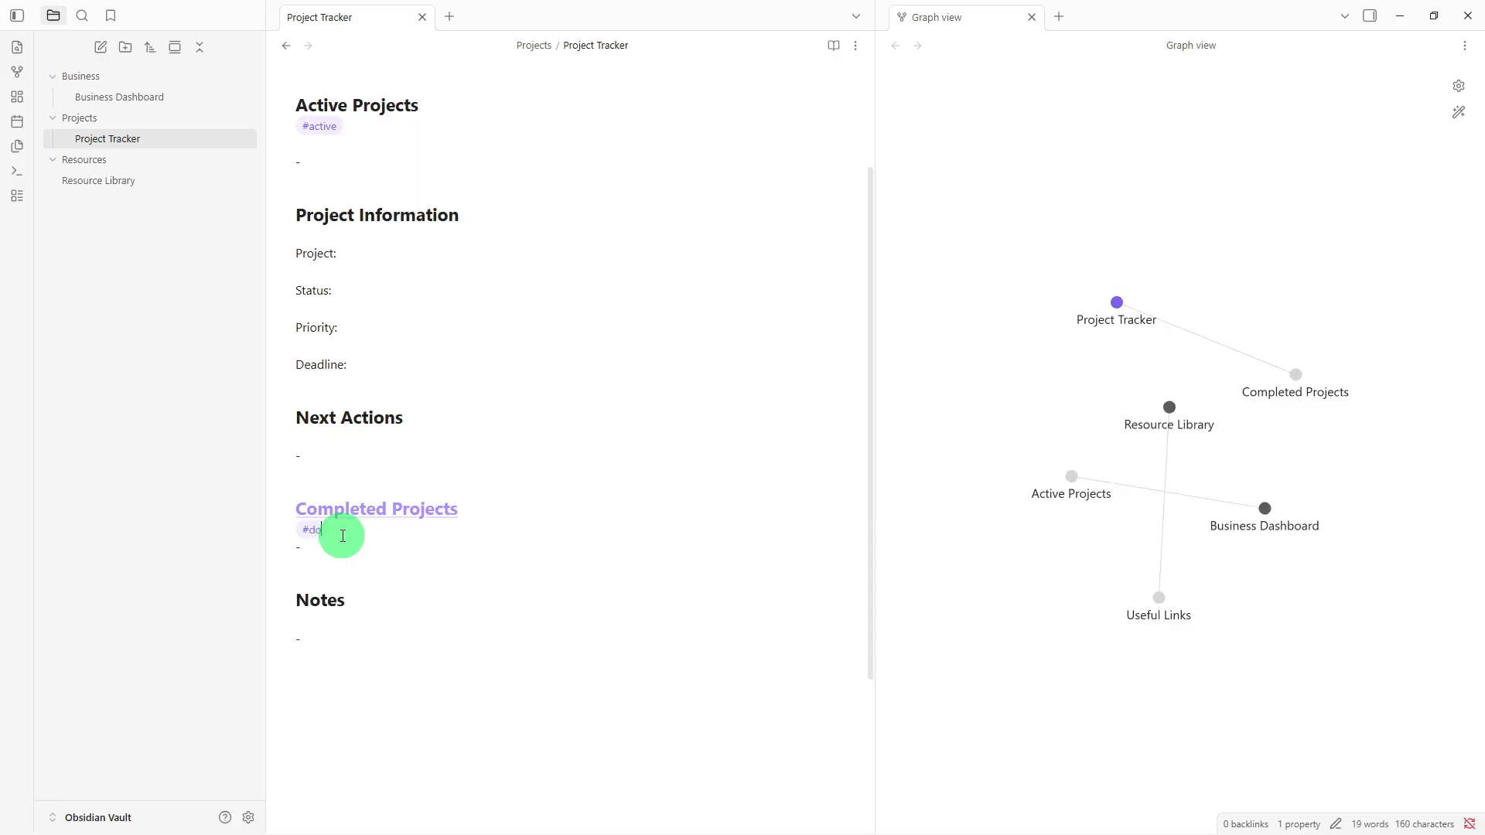
pyautogui.press('BackSpace')
pyautogui.press('BackSpace')
pyautogui.write('com')
pyautogui.write('pleted')
pyautogui.click(344, 544)
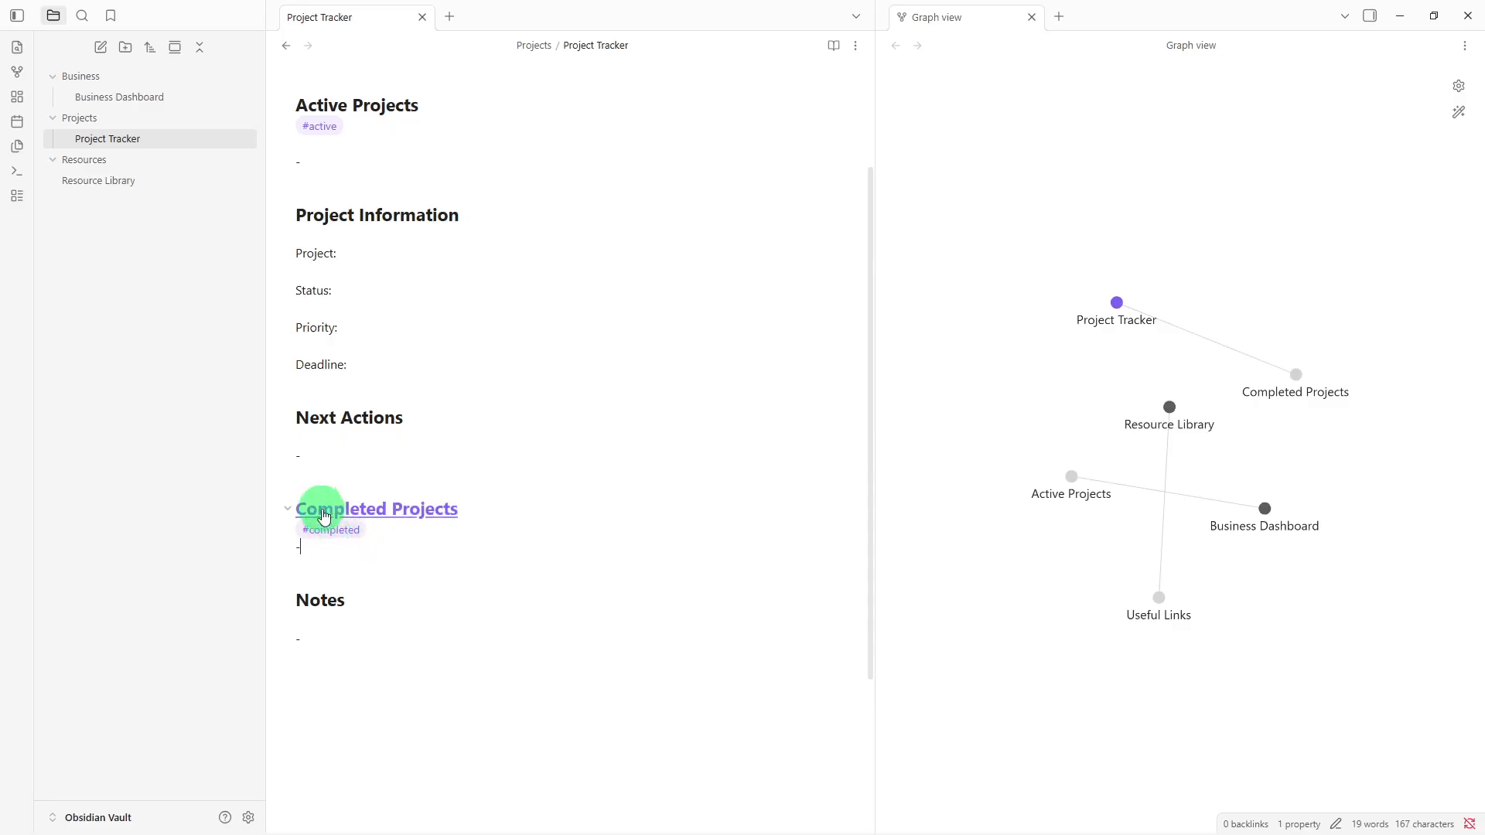
pyautogui.click(222, 362)
pyautogui.scroll(3, 437, 435)
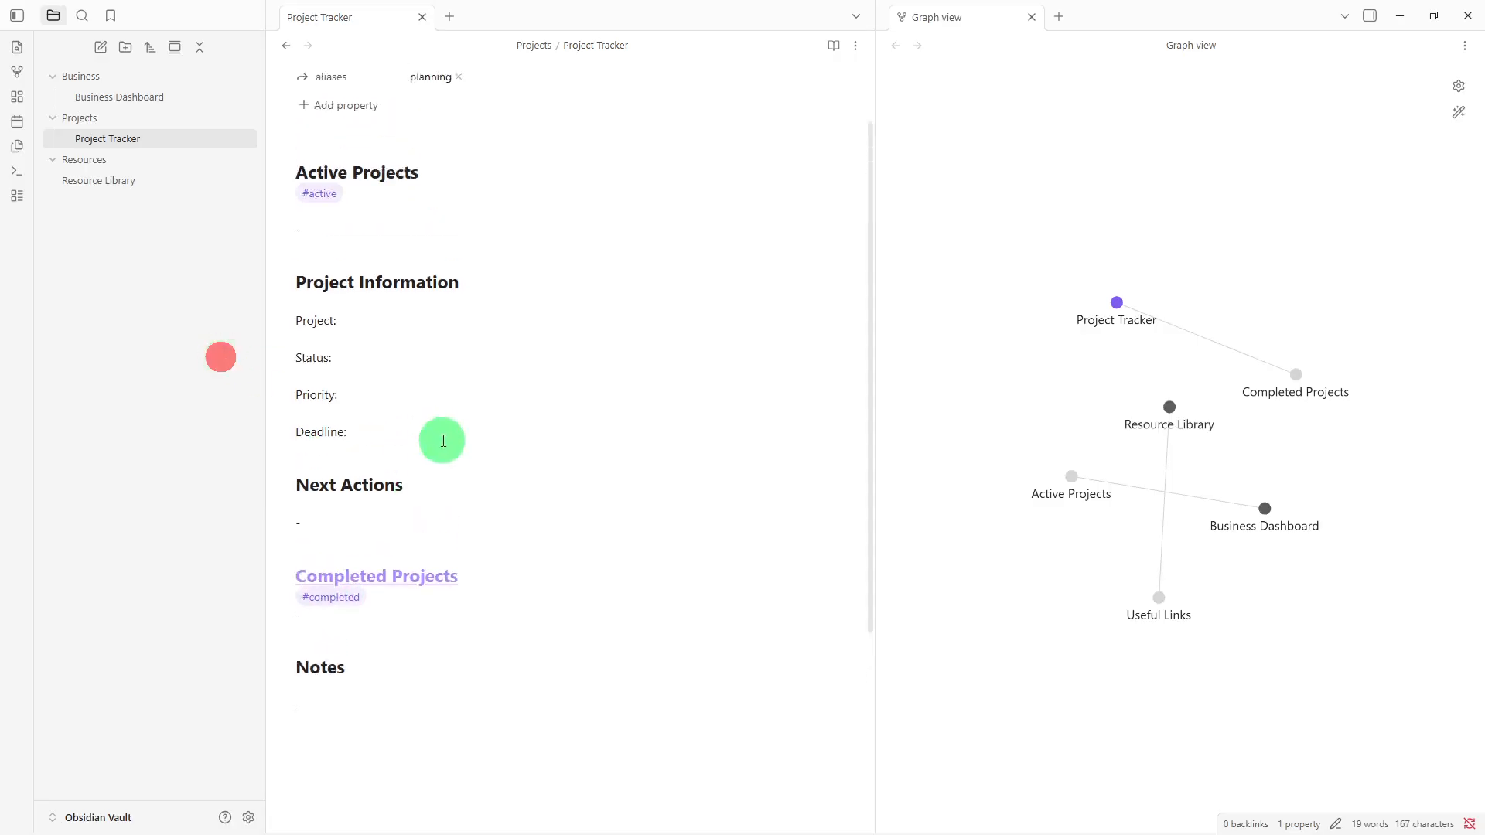